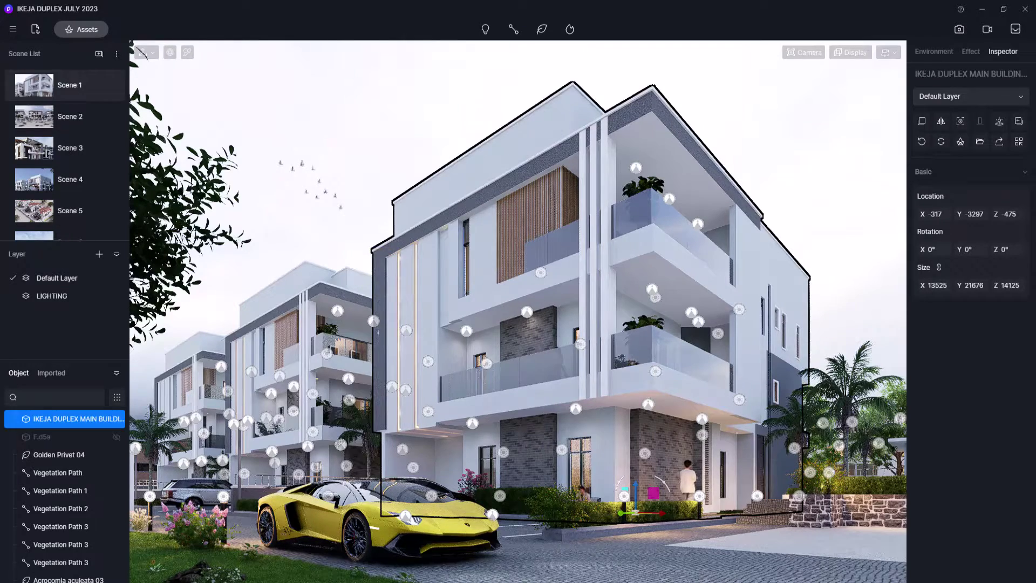
# Deselect the building with Esc so the Environment settings show the Partly Cloudy sky
pyautogui.press('Escape')
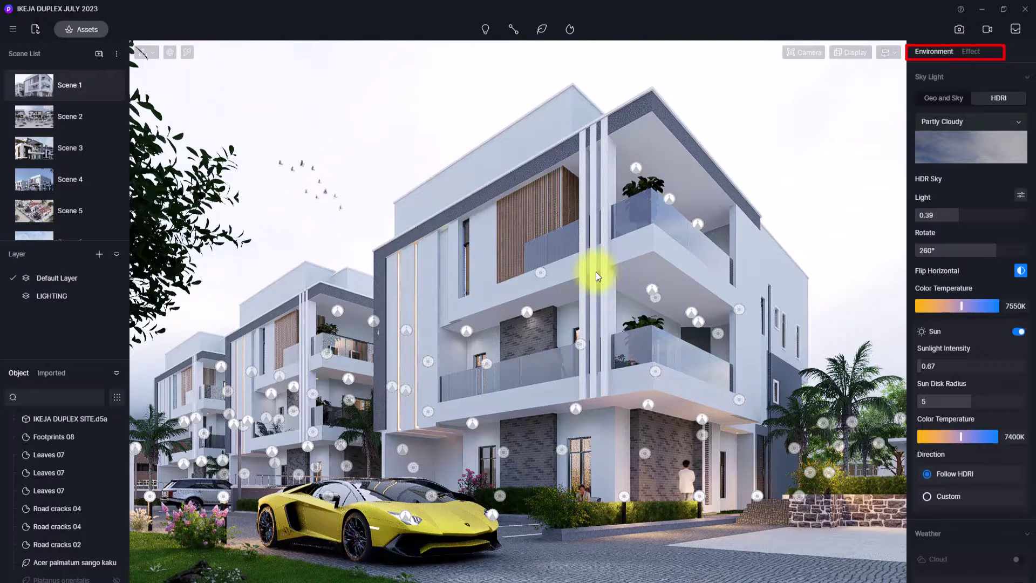
# Open the Partly Cloudy HDRI dropdown to list sky presets such as Sunrise, Midday and Sunset
pyautogui.click(973, 52)
pyautogui.click(942, 51)
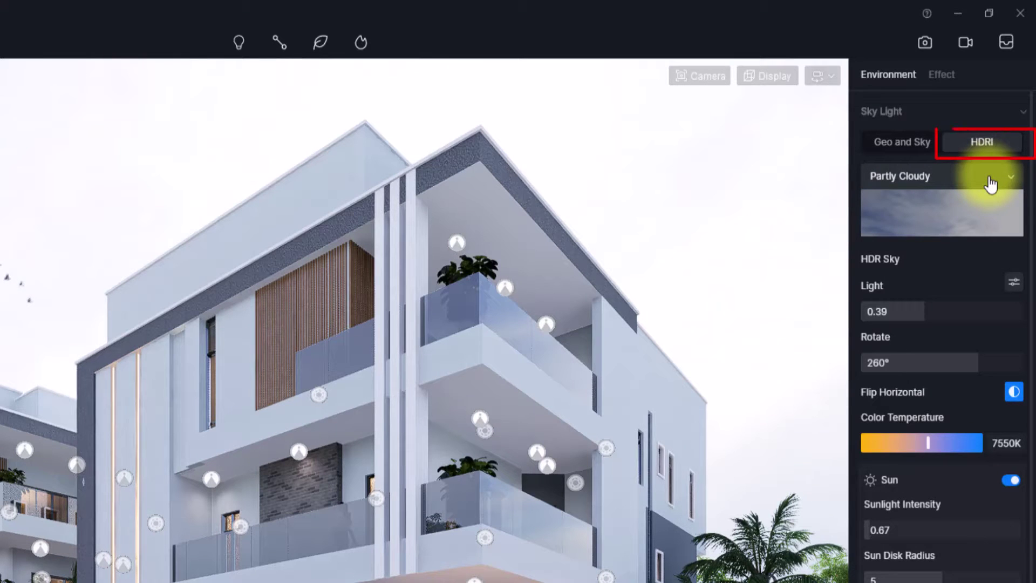
pyautogui.click(991, 185)
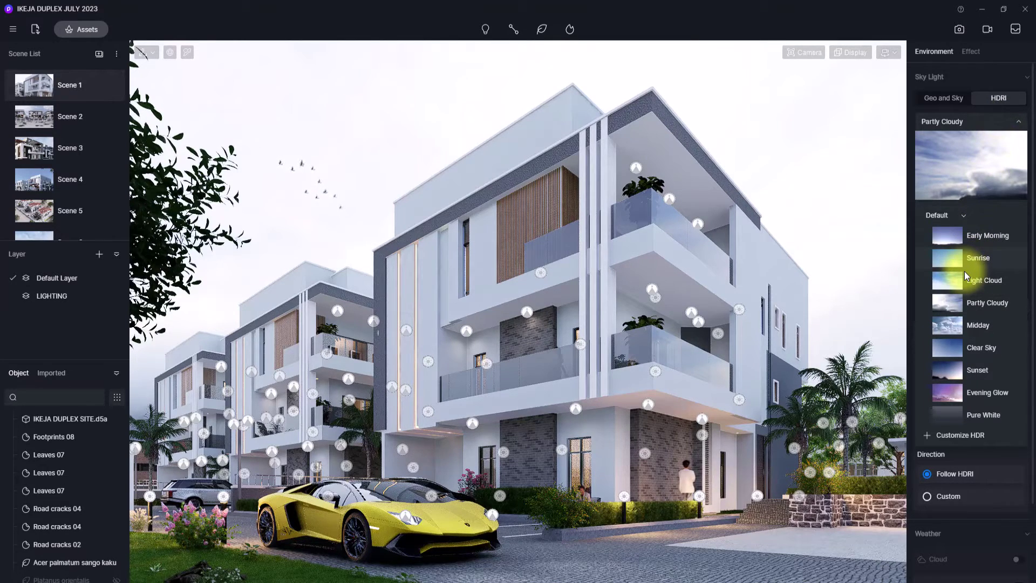
# Load the 3DCollective 004D HDR file from the HDR folder as a custom sky
pyautogui.click(951, 442)
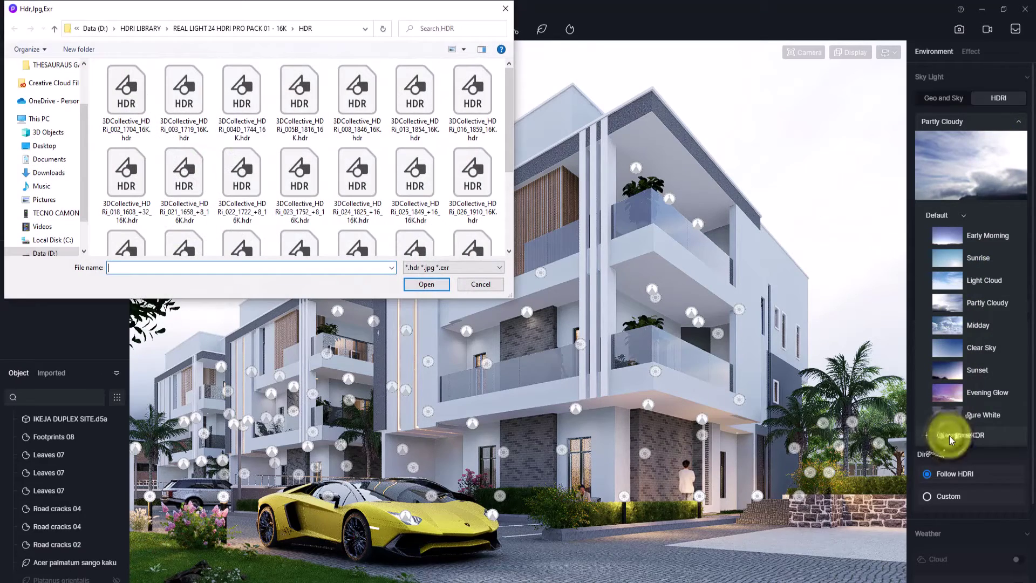
pyautogui.click(54, 30)
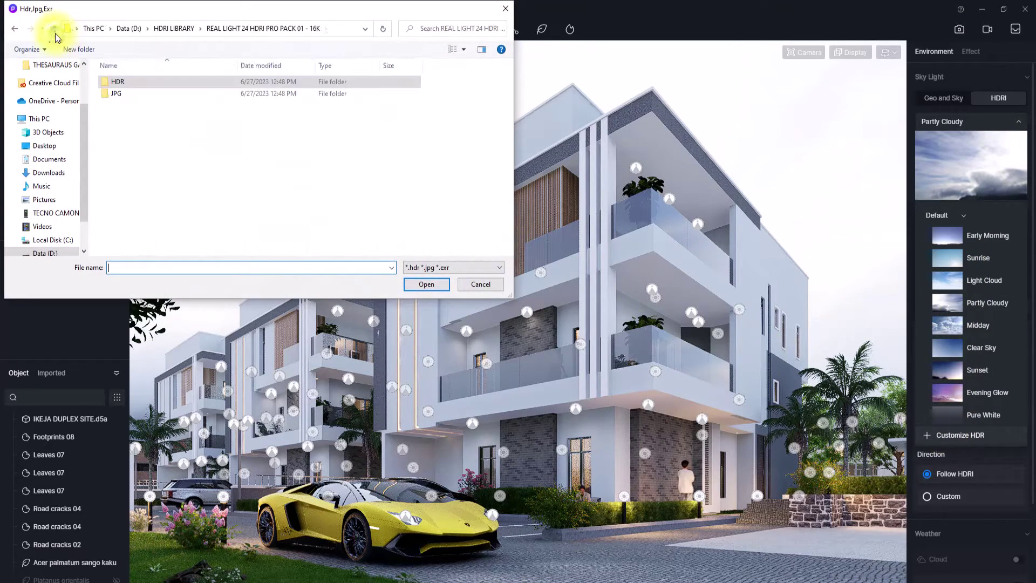
pyautogui.click(129, 95)
pyautogui.doubleClick(128, 94)
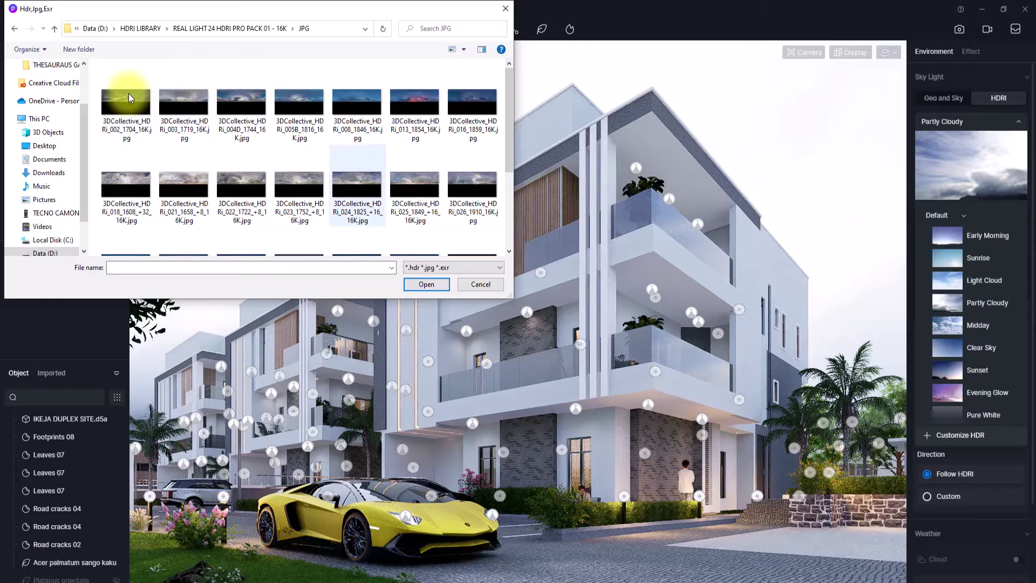
pyautogui.scroll(-3, 128, 93)
pyautogui.scroll(3, 129, 93)
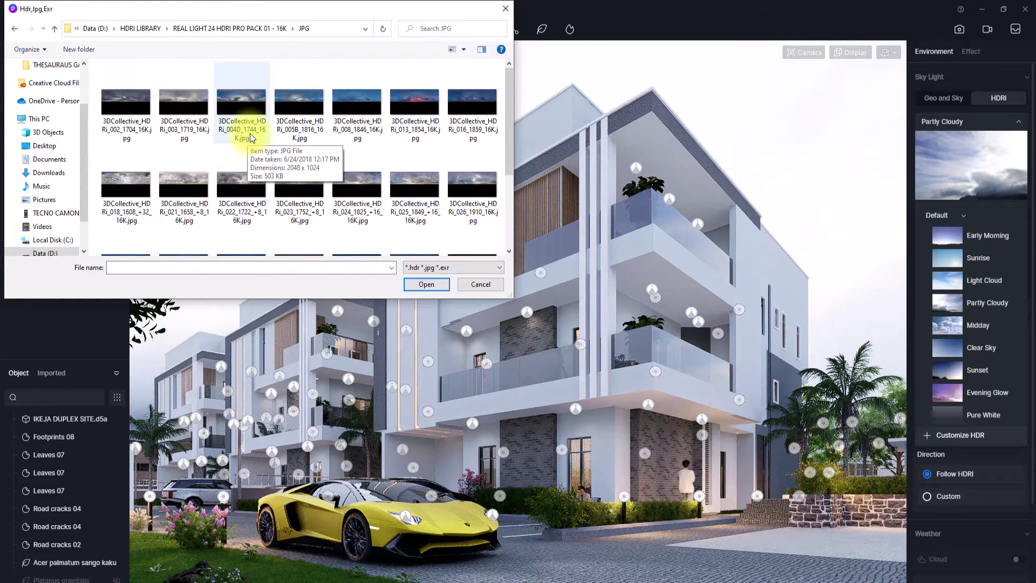
pyautogui.click(54, 28)
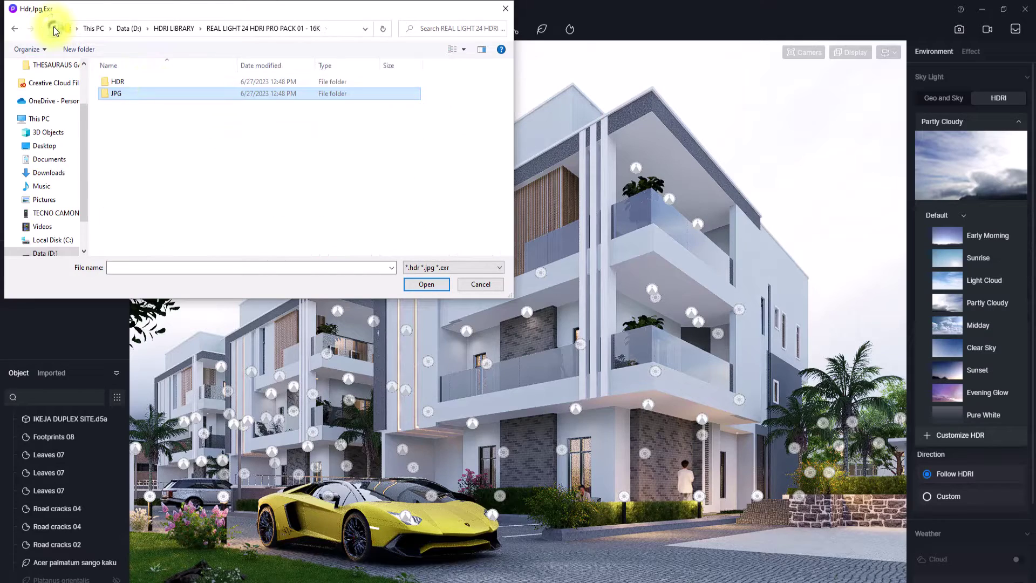
pyautogui.doubleClick(153, 82)
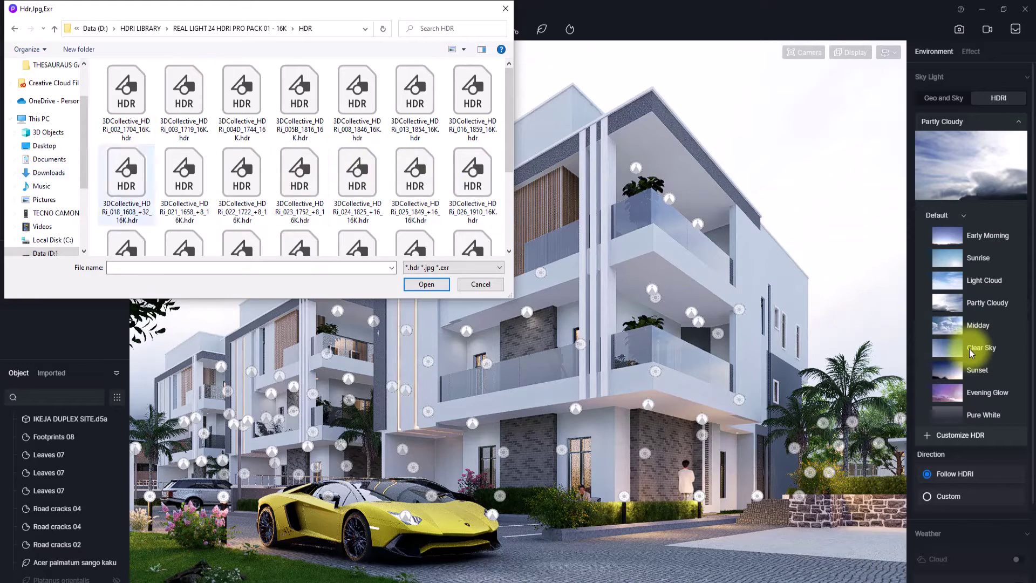
pyautogui.click(242, 97)
pyautogui.click(424, 285)
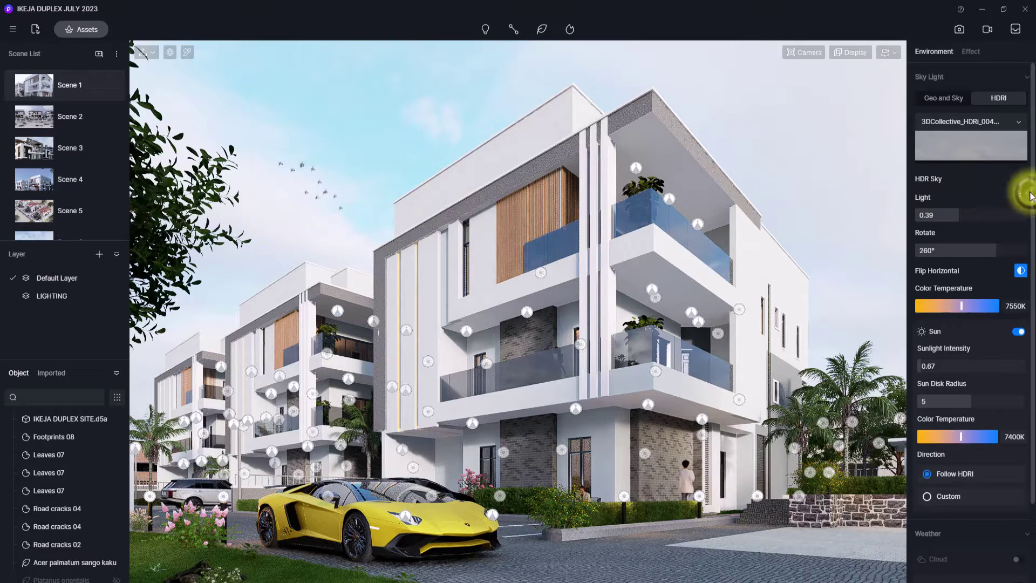
# Replace the custom sky with 3DCollective_HDRi_005B_1816_16K.hdr
pyautogui.click(1009, 154)
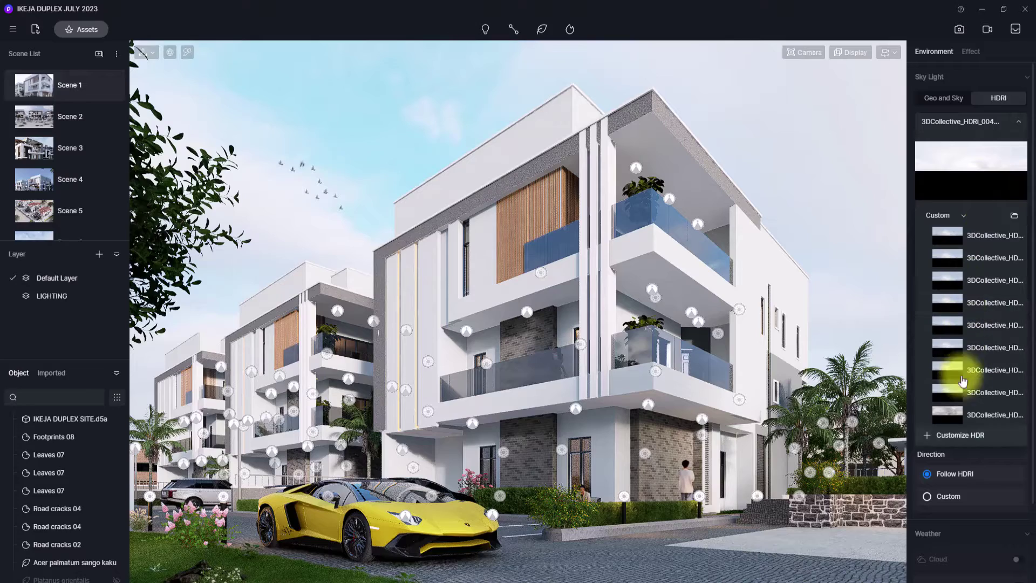
pyautogui.click(959, 435)
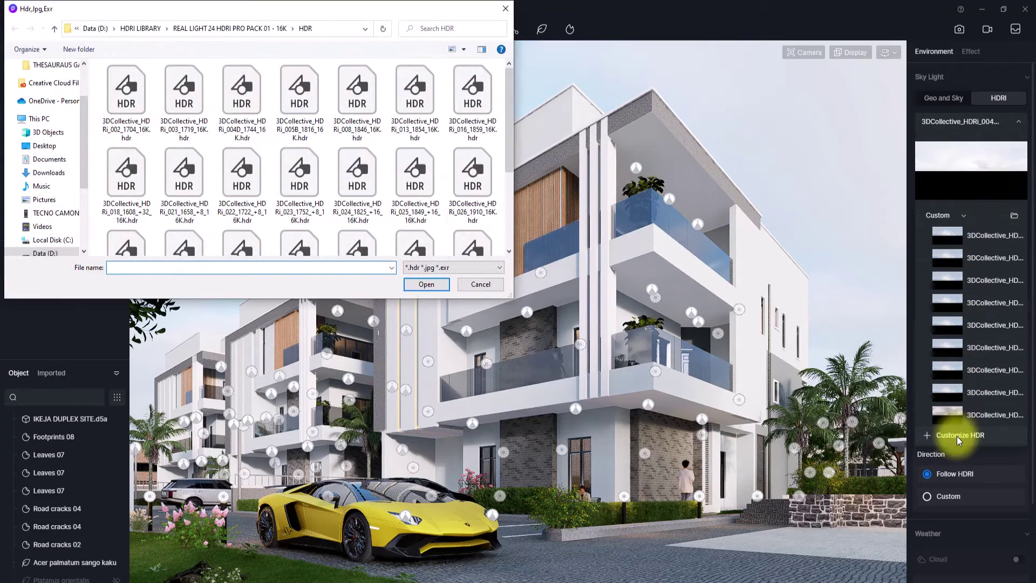
pyautogui.click(320, 103)
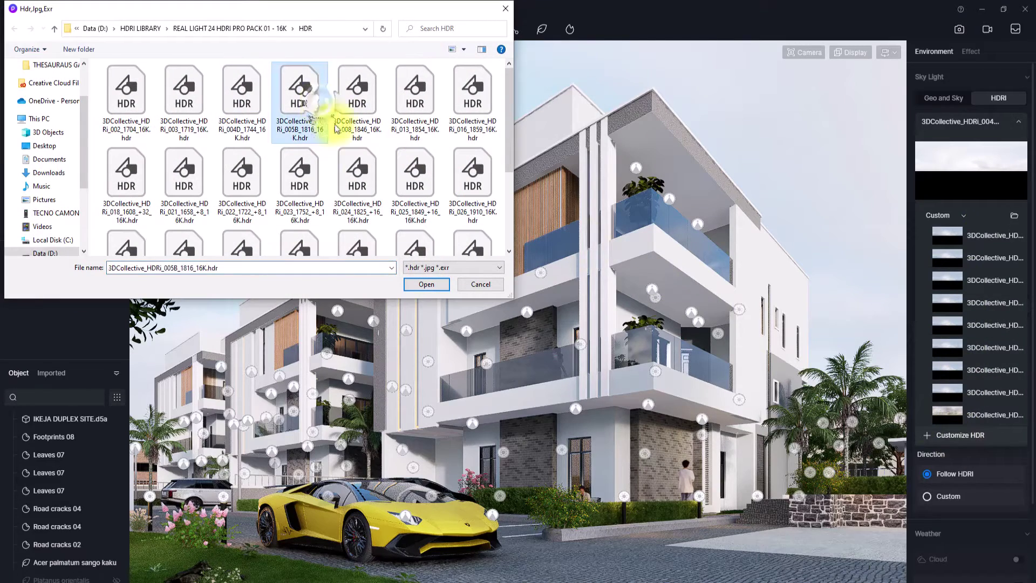
pyautogui.click(438, 283)
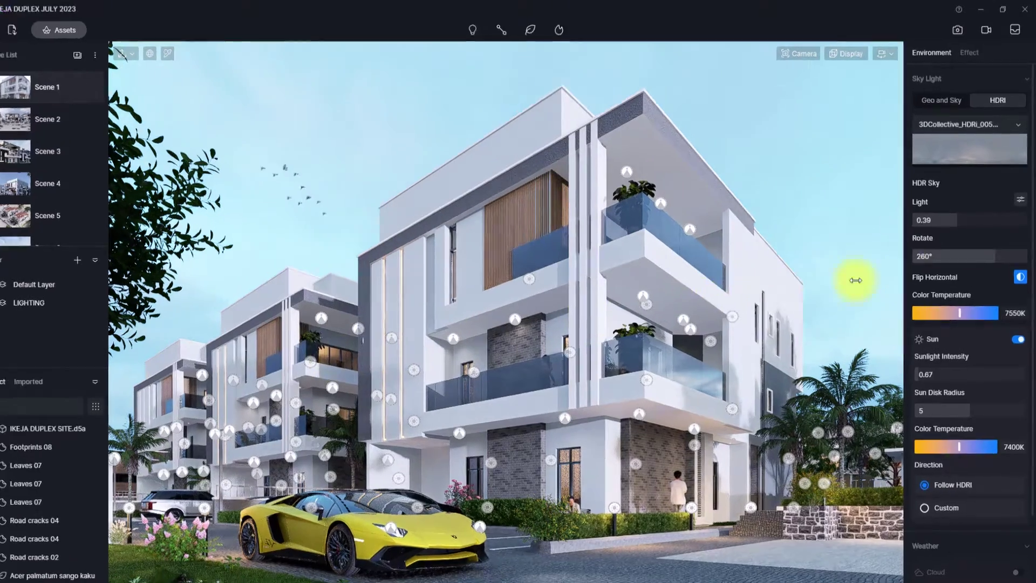
# Rotate the HDRI sky to 206°, switch the sun off, set background 0.04 and lower the skylight
pyautogui.moveTo(1005, 251); pyautogui.dragTo(989, 253)
pyautogui.moveTo(974, 327)
pyautogui.mouseDown()
pyautogui.moveTo(961, 334)
pyautogui.moveTo(980, 306)
pyautogui.mouseUp()
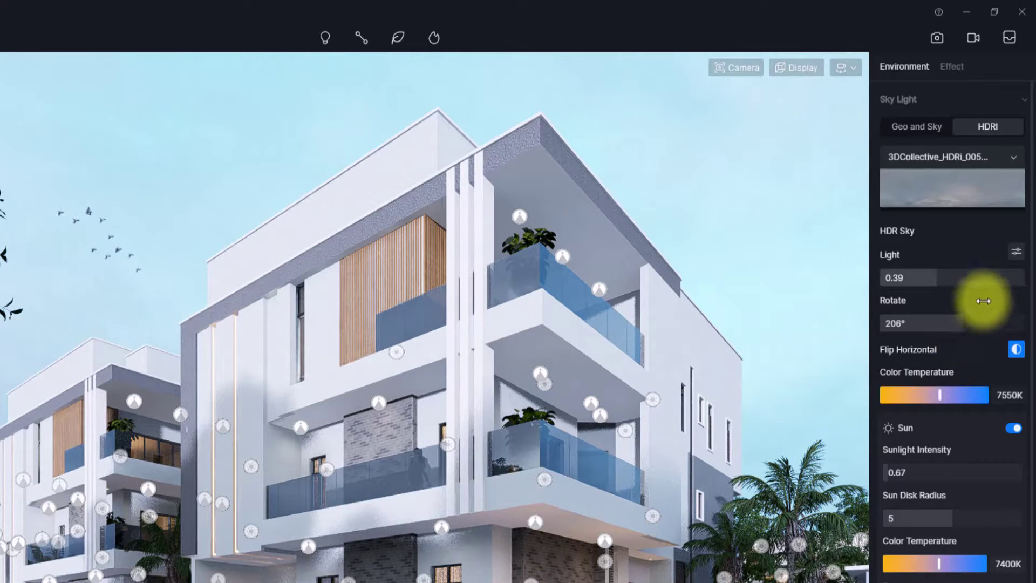
pyautogui.click(1017, 252)
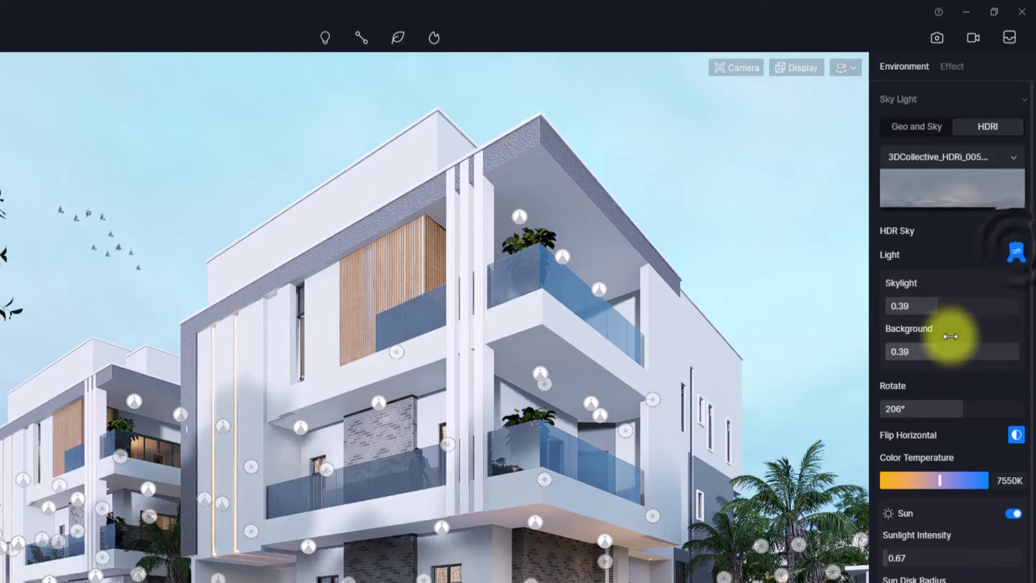
pyautogui.moveTo(936, 349); pyautogui.dragTo(897, 350)
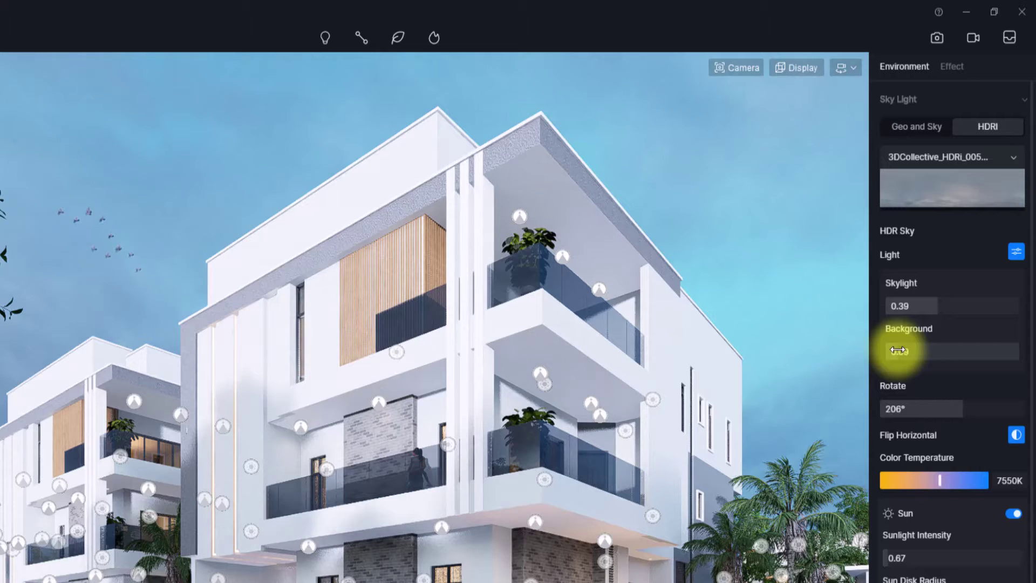
pyautogui.click(1014, 513)
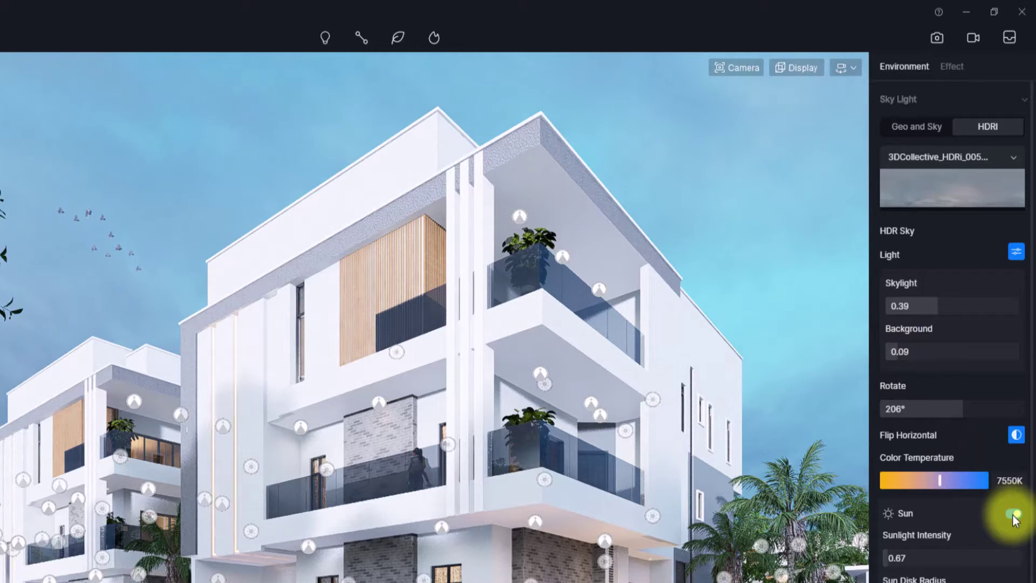
pyautogui.click(1013, 513)
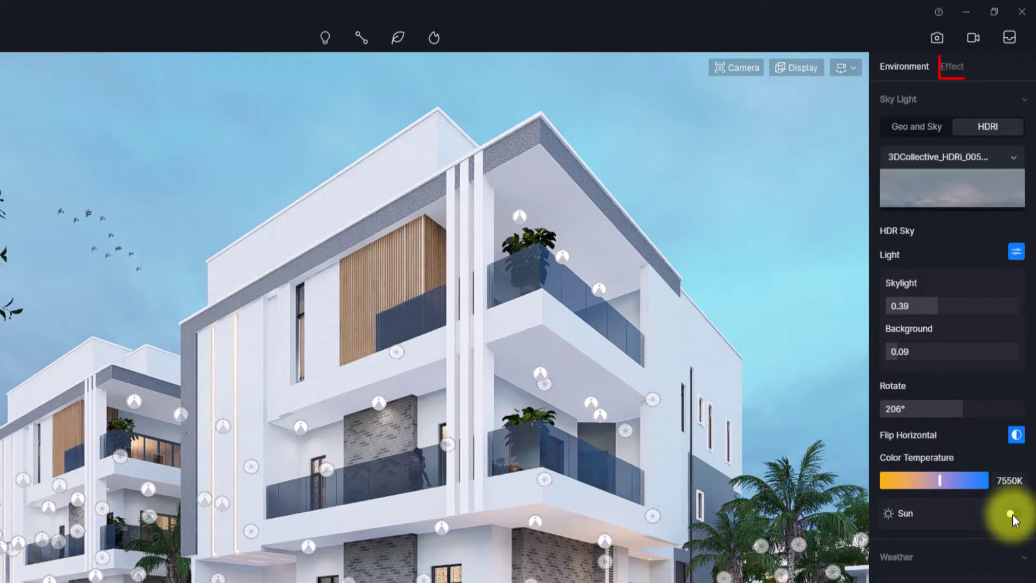
pyautogui.moveTo(901, 352); pyautogui.dragTo(894, 353)
pyautogui.click(930, 306)
pyautogui.moveTo(930, 306); pyautogui.dragTo(909, 305)
# Turn off auto exposure and set exposure -0.03, highlights 0.01 and white balance 5750
pyautogui.click(950, 68)
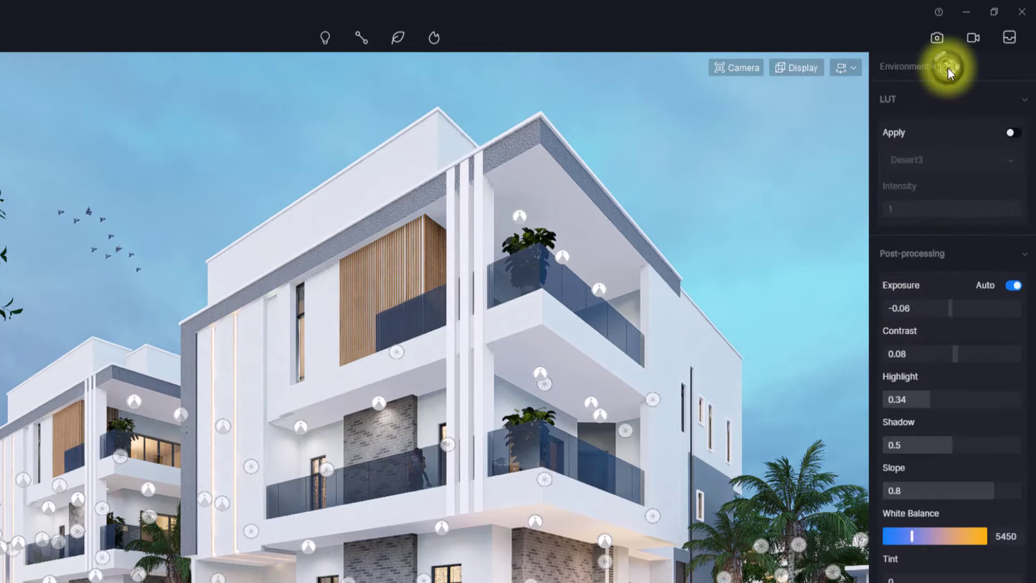
pyautogui.click(1013, 285)
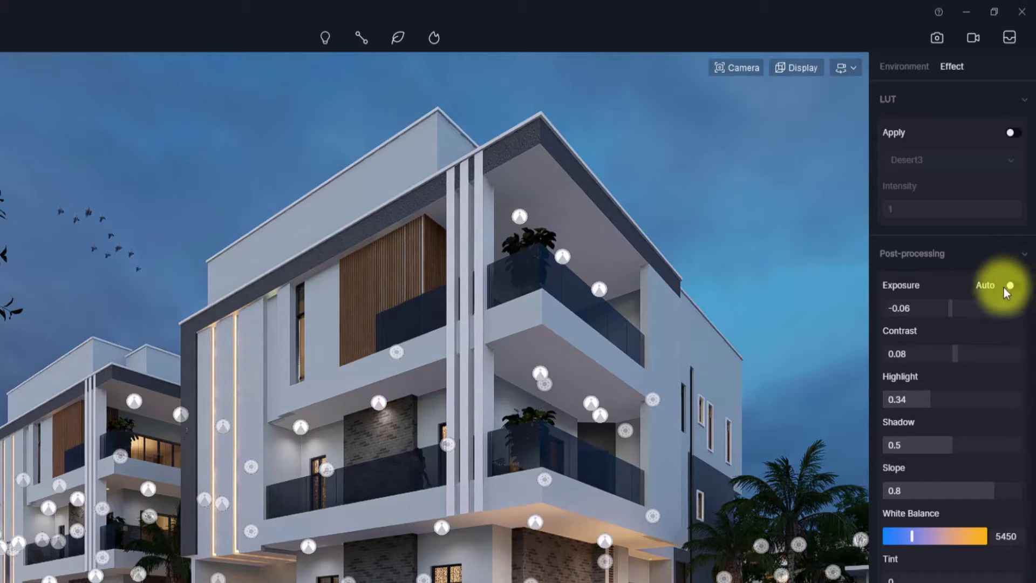
pyautogui.click(949, 314)
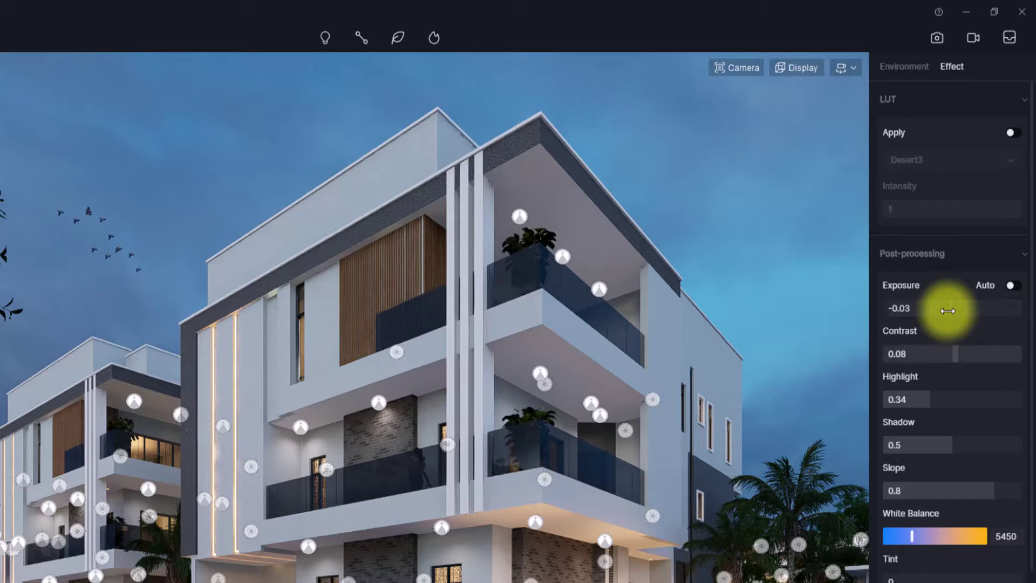
pyautogui.moveTo(933, 400); pyautogui.dragTo(886, 400)
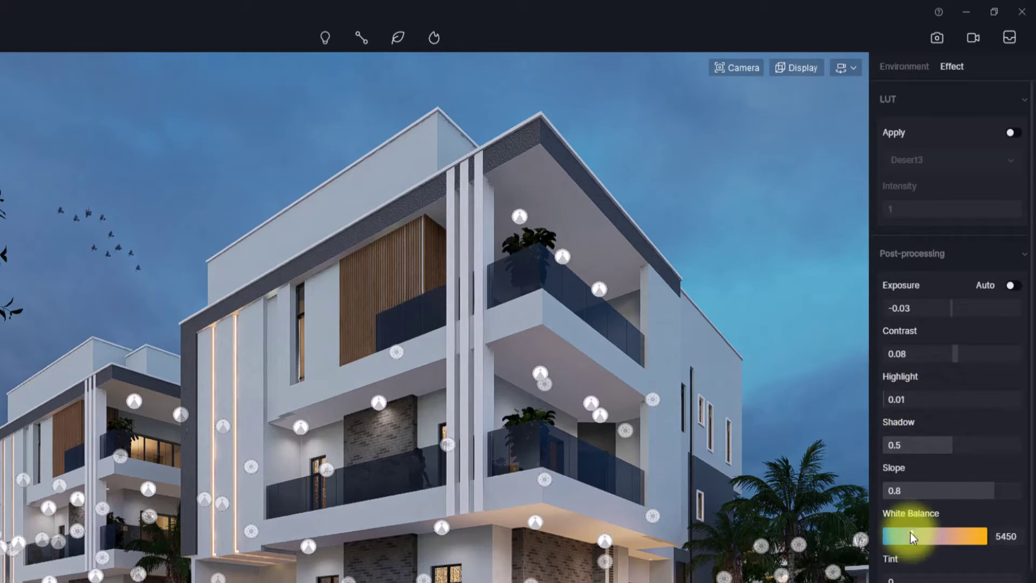
pyautogui.moveTo(911, 537); pyautogui.dragTo(915, 533)
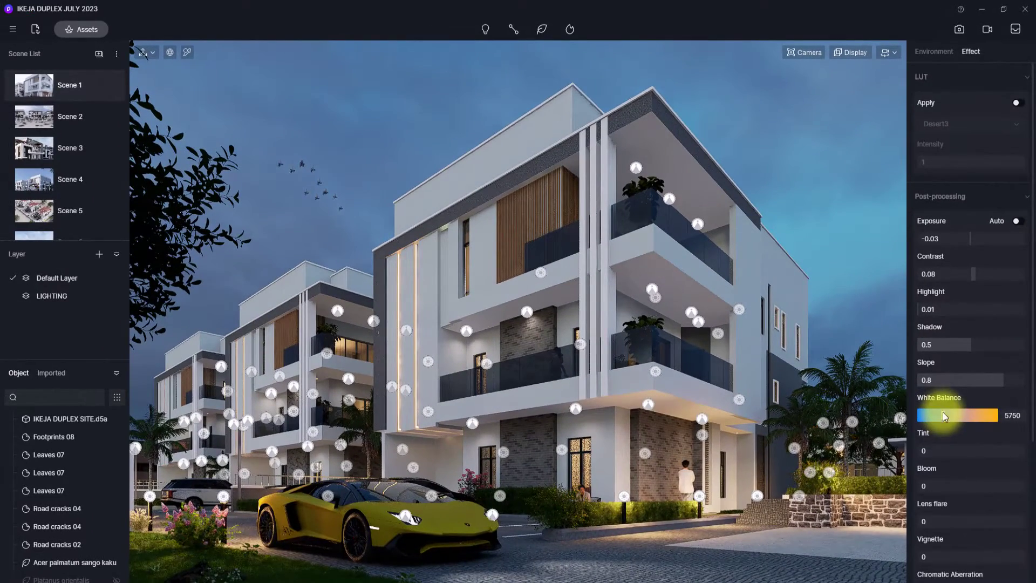
# Adjust the tint and set bloom 0.4, vignette 0.17 and saturation 0.1
pyautogui.moveTo(922, 451); pyautogui.dragTo(974, 452)
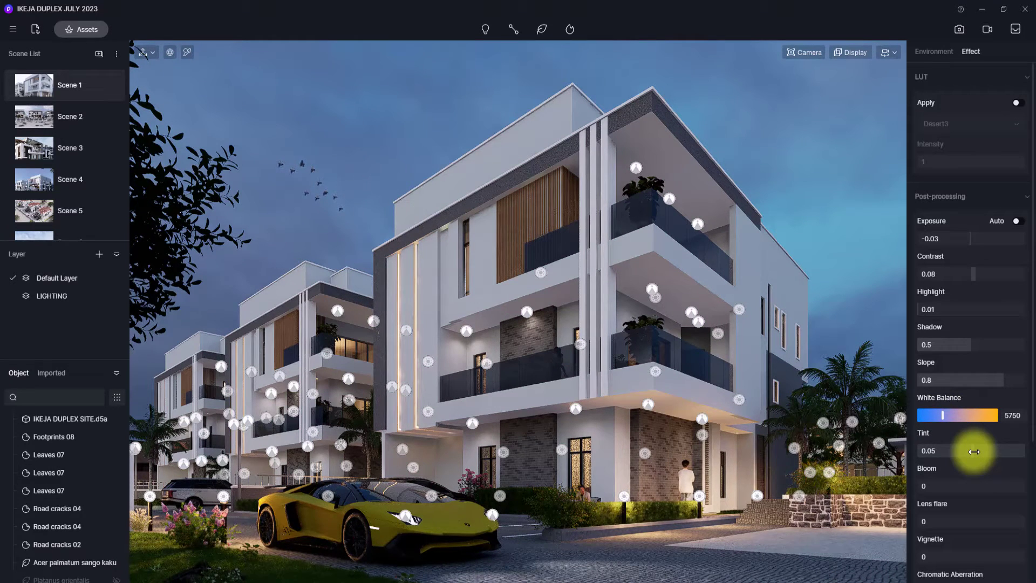
pyautogui.moveTo(941, 488); pyautogui.dragTo(961, 487)
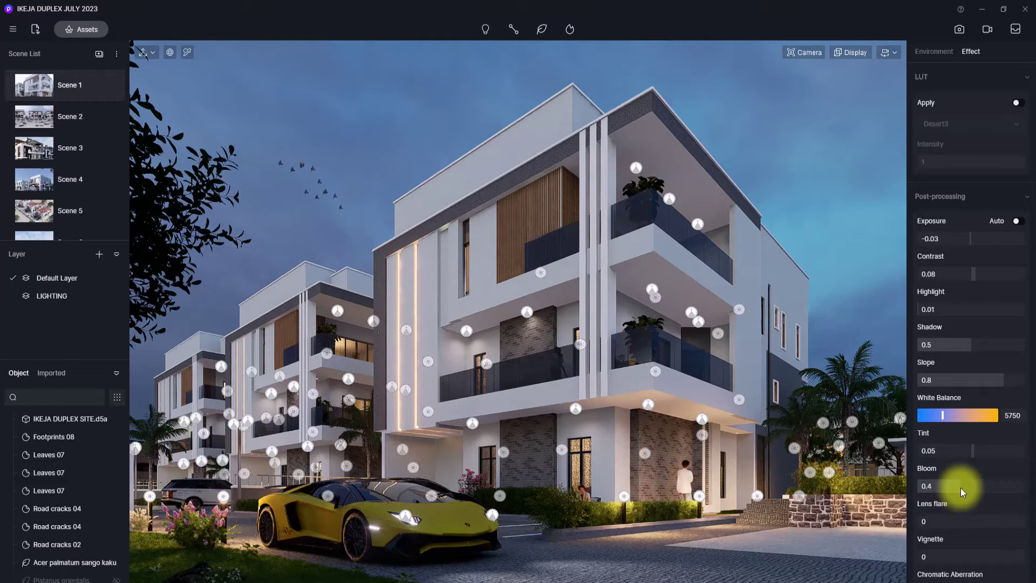
pyautogui.scroll(-2, 963, 491)
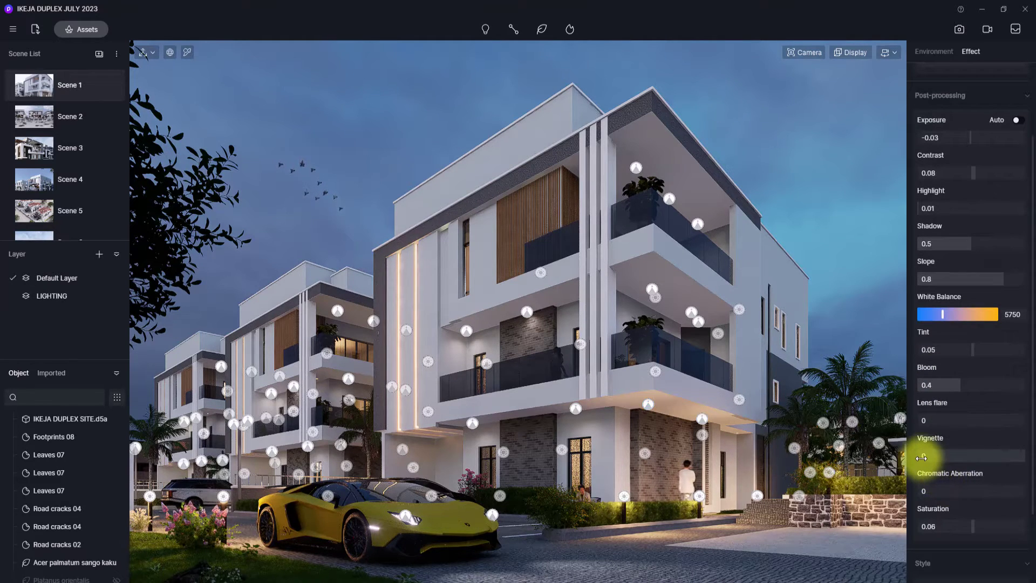
pyautogui.moveTo(921, 458); pyautogui.dragTo(936, 457)
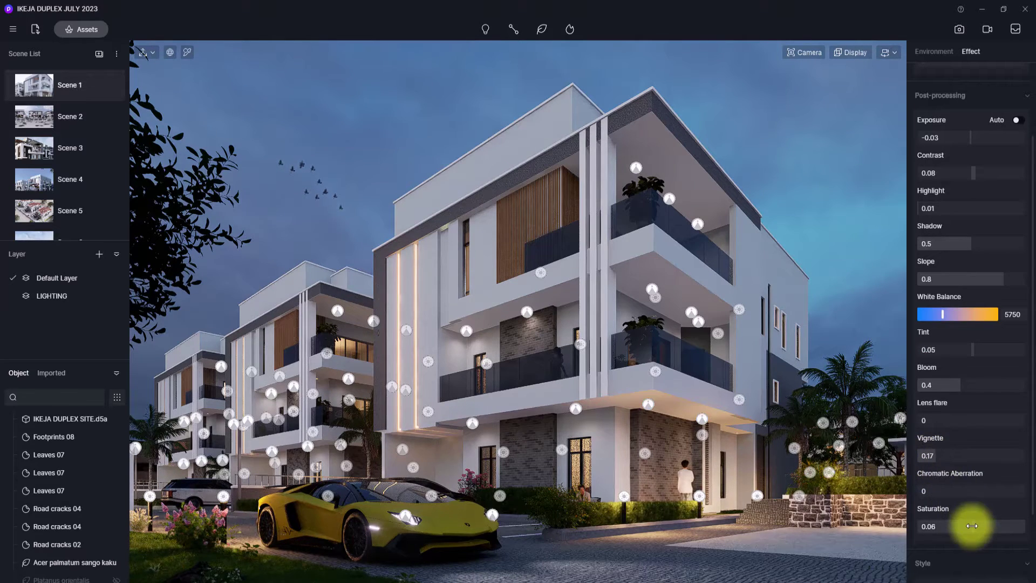
pyautogui.moveTo(969, 525); pyautogui.dragTo(976, 525)
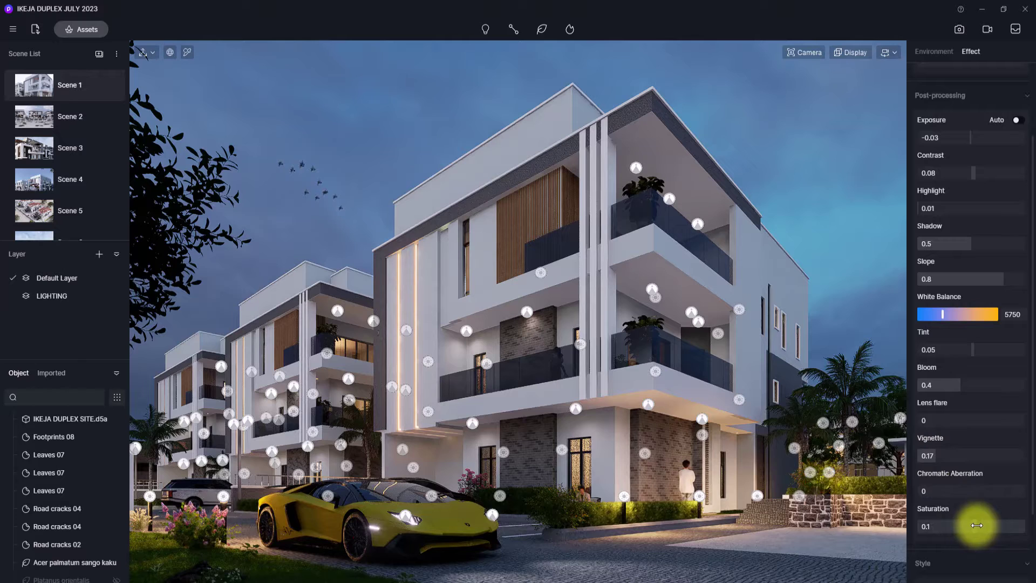
pyautogui.click(934, 52)
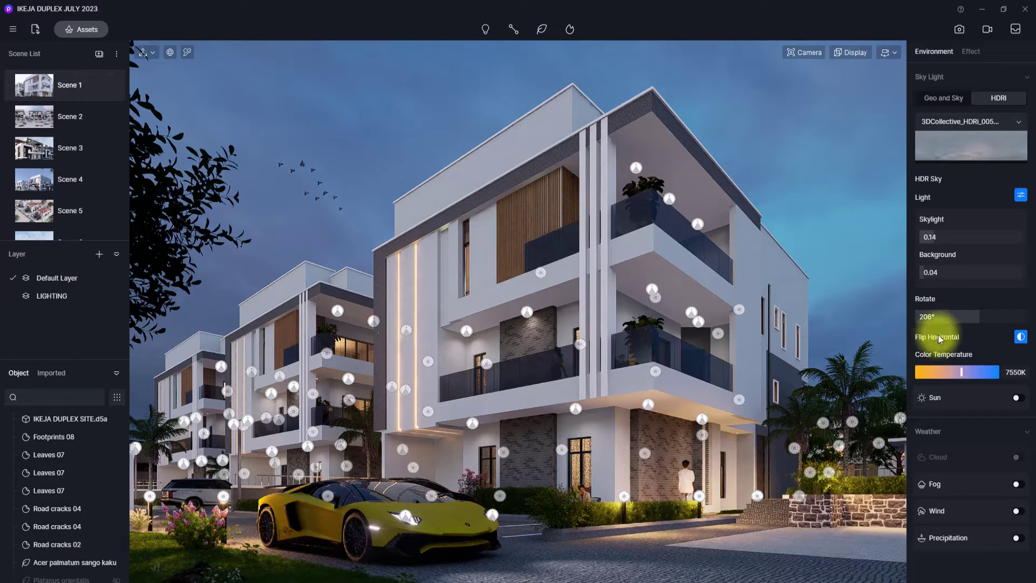
# Rotate the HDRI sky and test the sun at 1.7 intensity before switching it off
pyautogui.moveTo(982, 317); pyautogui.dragTo(955, 315)
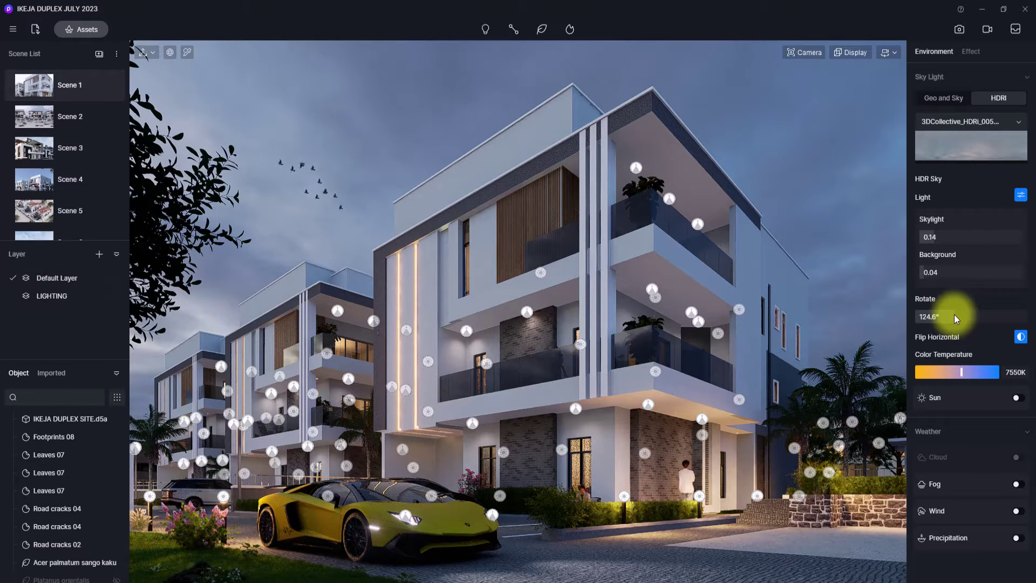
pyautogui.moveTo(954, 317)
pyautogui.mouseDown()
pyautogui.moveTo(898, 313)
pyautogui.moveTo(952, 328)
pyautogui.moveTo(1035, 323)
pyautogui.moveTo(937, 321)
pyautogui.mouseUp()
pyautogui.click(1016, 399)
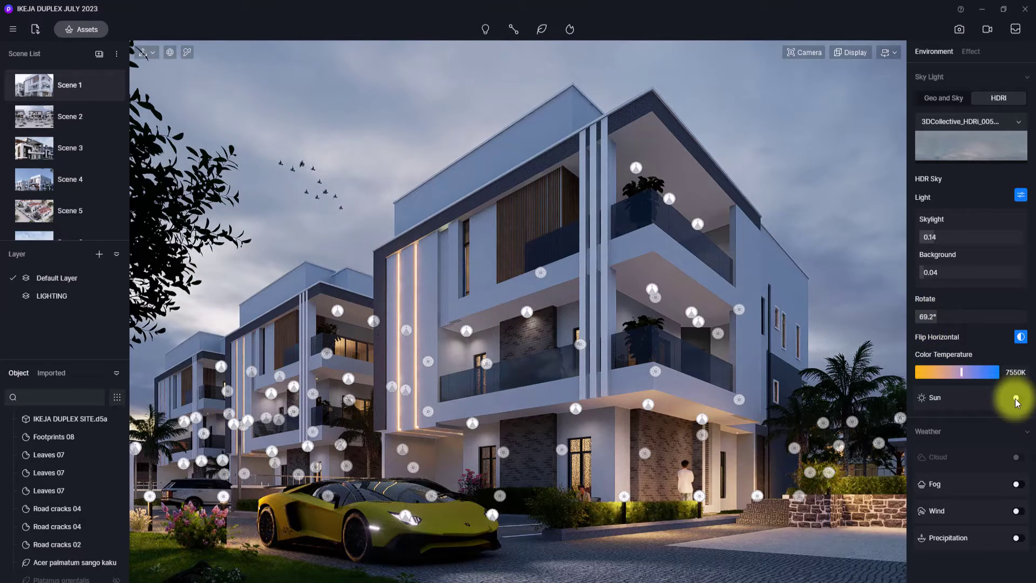
pyautogui.click(1016, 398)
pyautogui.moveTo(922, 430); pyautogui.dragTo(926, 430)
pyautogui.moveTo(927, 318); pyautogui.dragTo(947, 323)
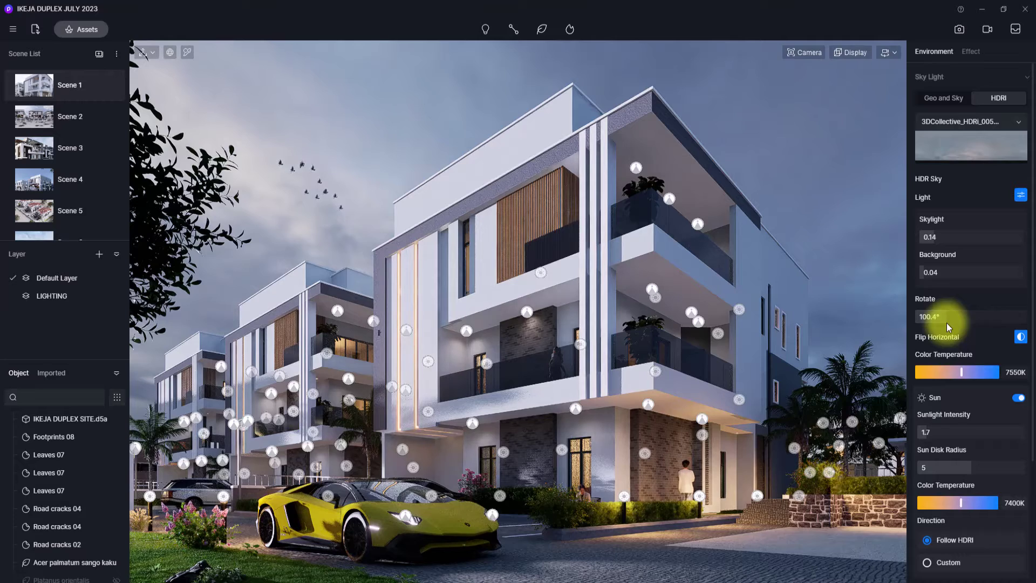
pyautogui.click(1019, 398)
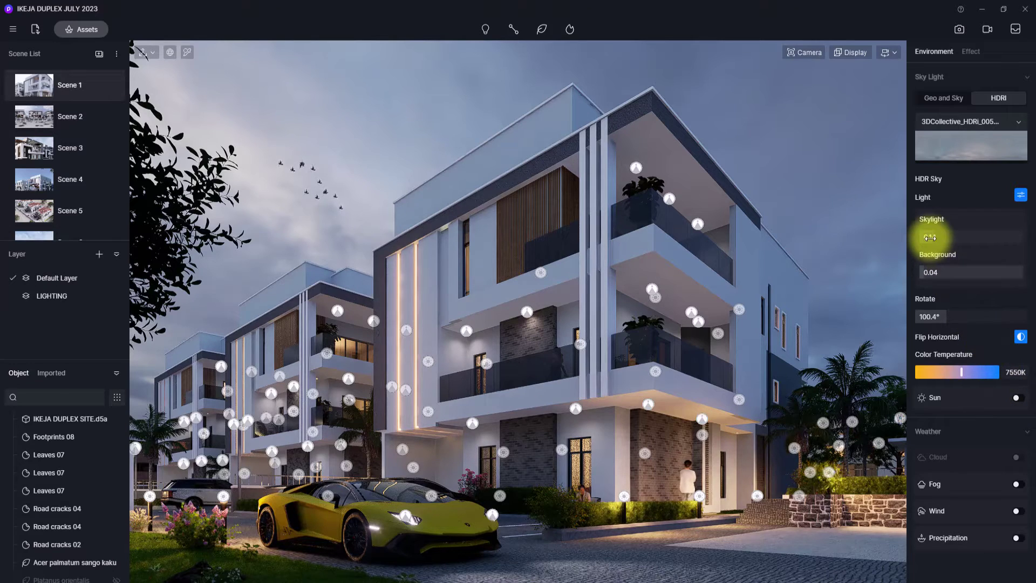
# Rotate the sky to 302.9°, compare with the sun briefly, and settle skylight at 0.18
pyautogui.moveTo(931, 238); pyautogui.dragTo(949, 242)
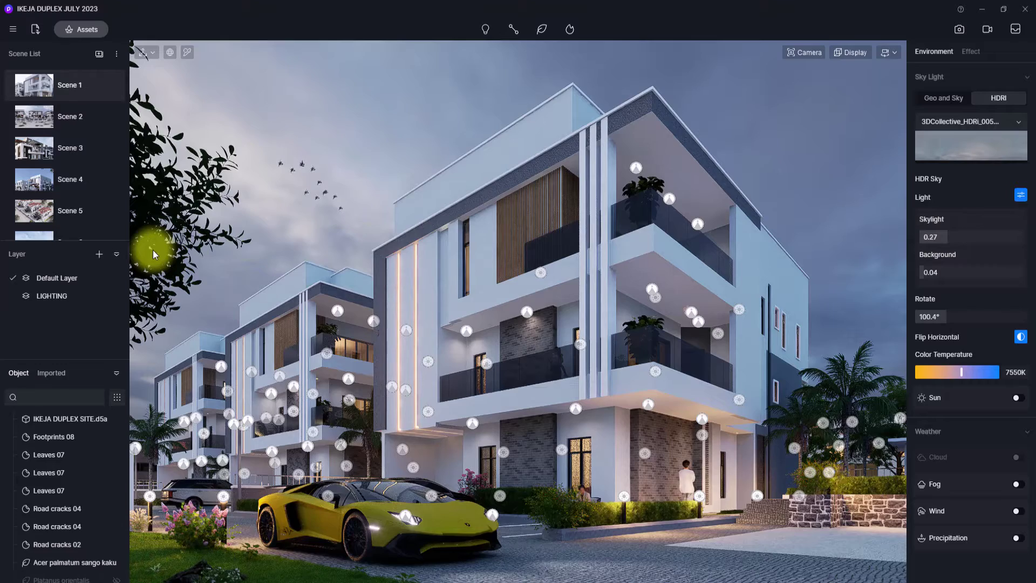
pyautogui.moveTo(945, 317); pyautogui.dragTo(1011, 316)
pyautogui.click(1018, 398)
pyautogui.click(1020, 398)
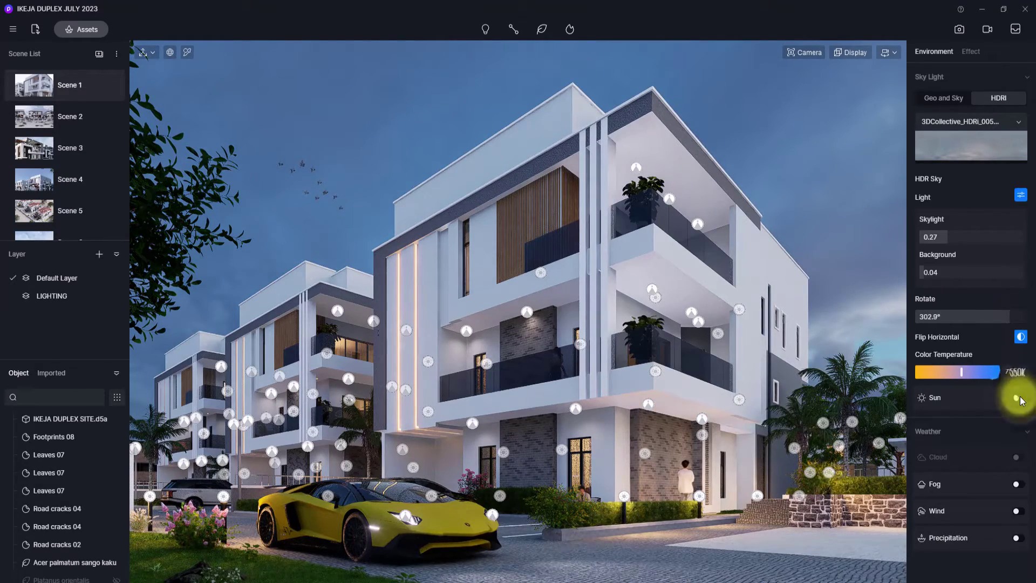
pyautogui.click(938, 237)
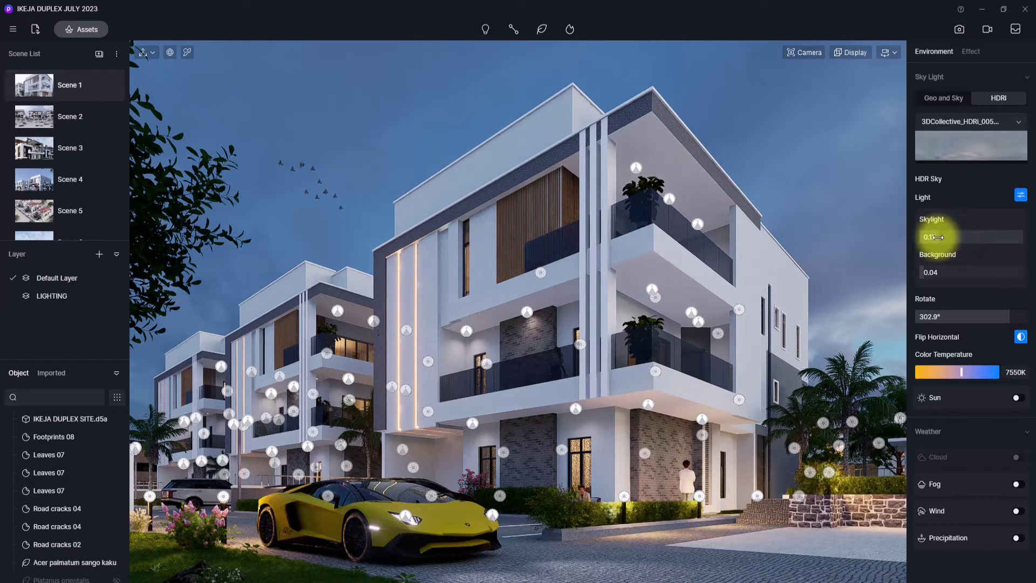
pyautogui.moveTo(938, 238); pyautogui.dragTo(923, 272)
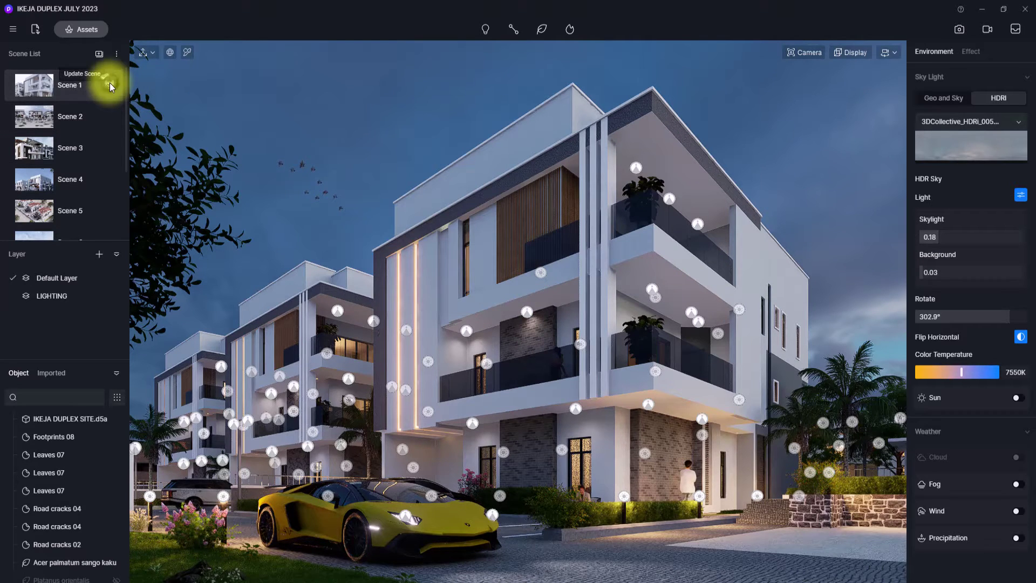
# Hide both Group 1 bird objects and update Scene 1 with the dusk setup
pyautogui.click(109, 84)
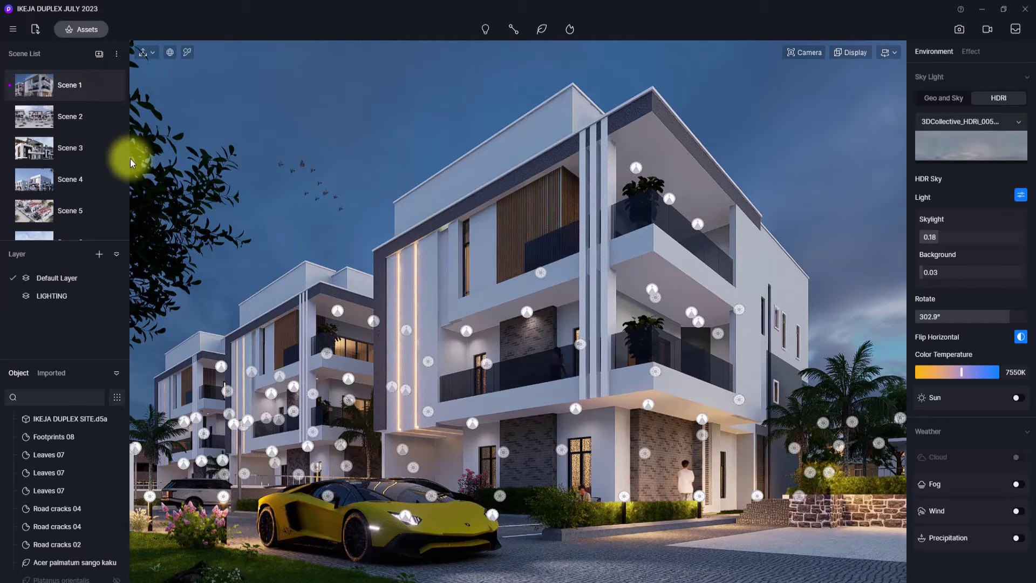
pyautogui.click(316, 198)
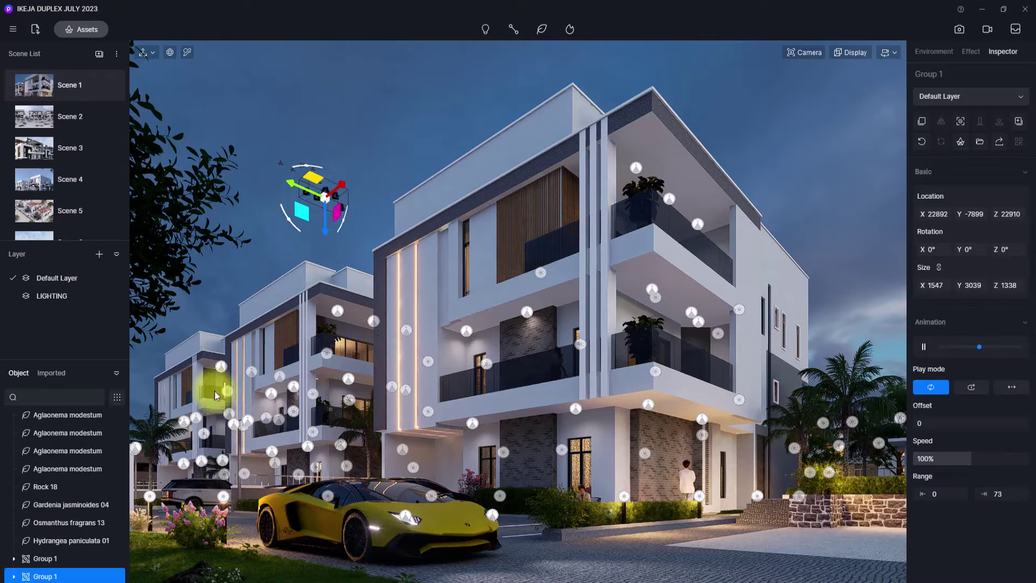
pyautogui.click(117, 577)
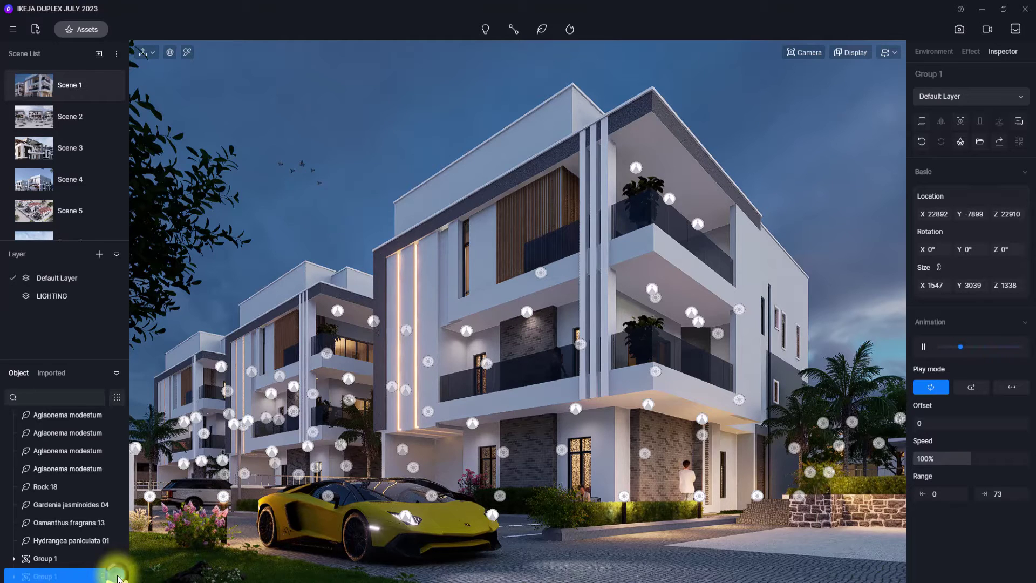
pyautogui.click(114, 559)
pyautogui.moveTo(109, 85)
pyautogui.click(109, 85)
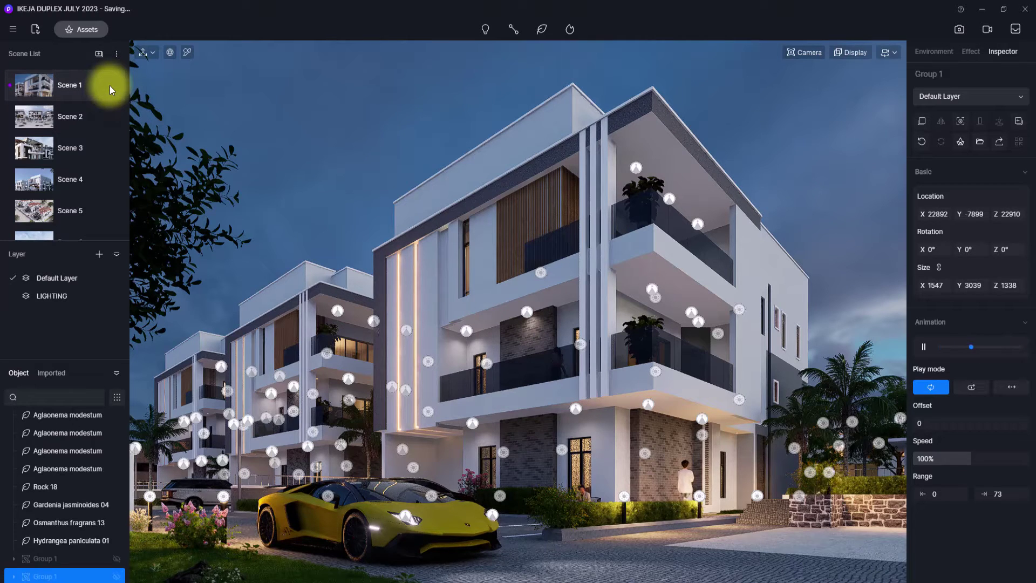
# Set the image render width to 3000 with extra channels turned off
pyautogui.click(959, 31)
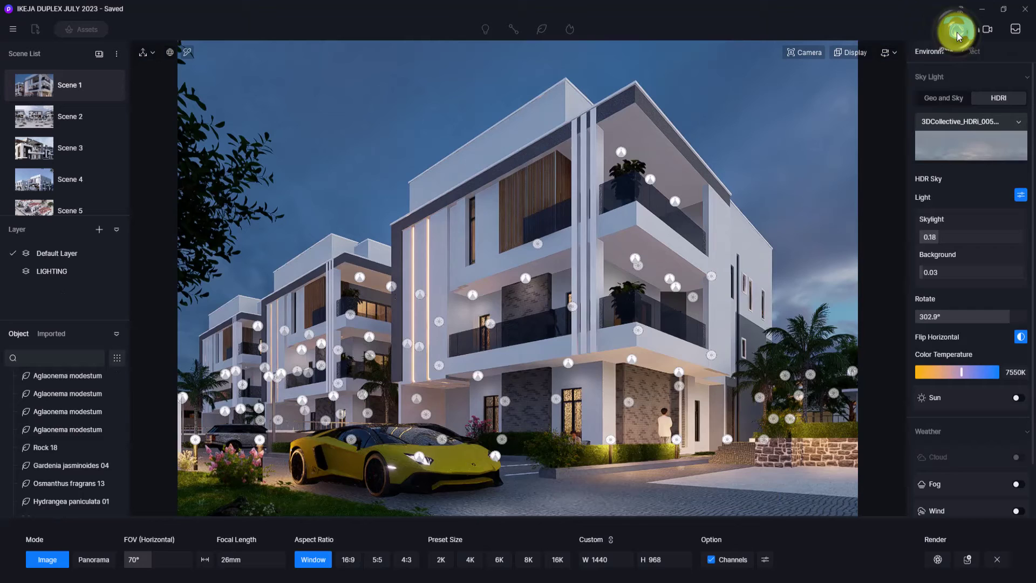
pyautogui.click(713, 562)
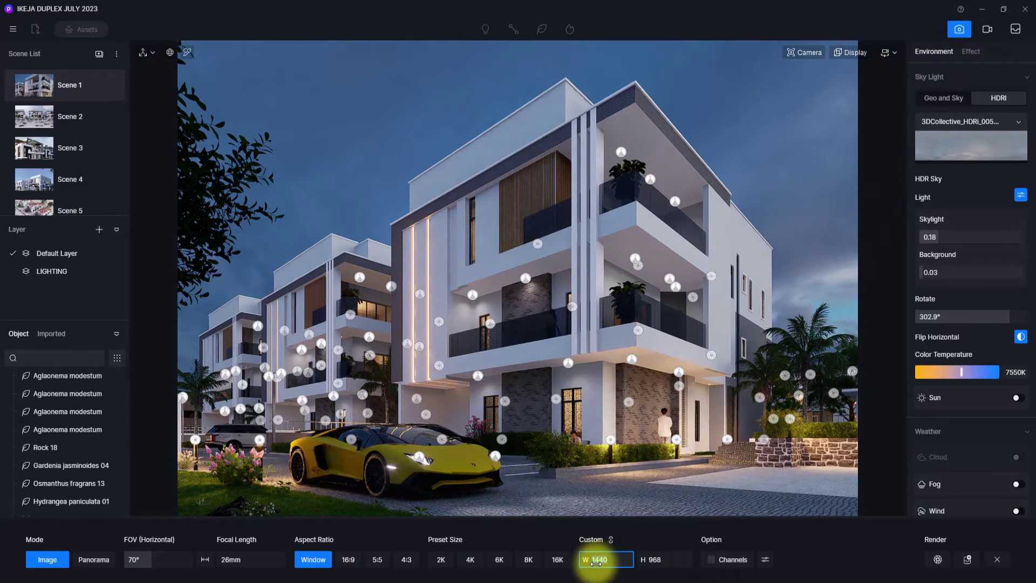
pyautogui.click(597, 563)
pyautogui.write('300')
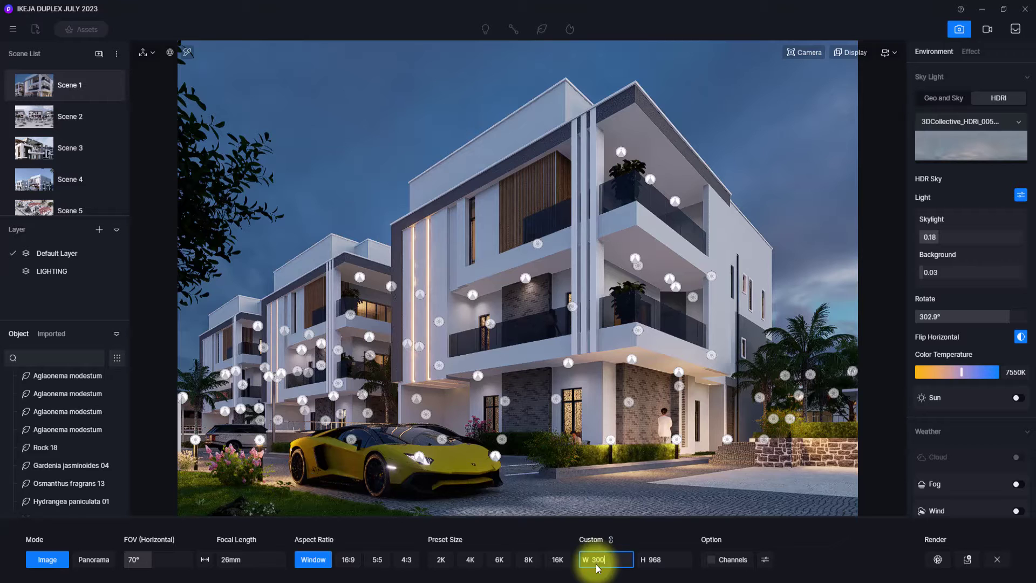
pyautogui.write('0')
pyautogui.press('Return')
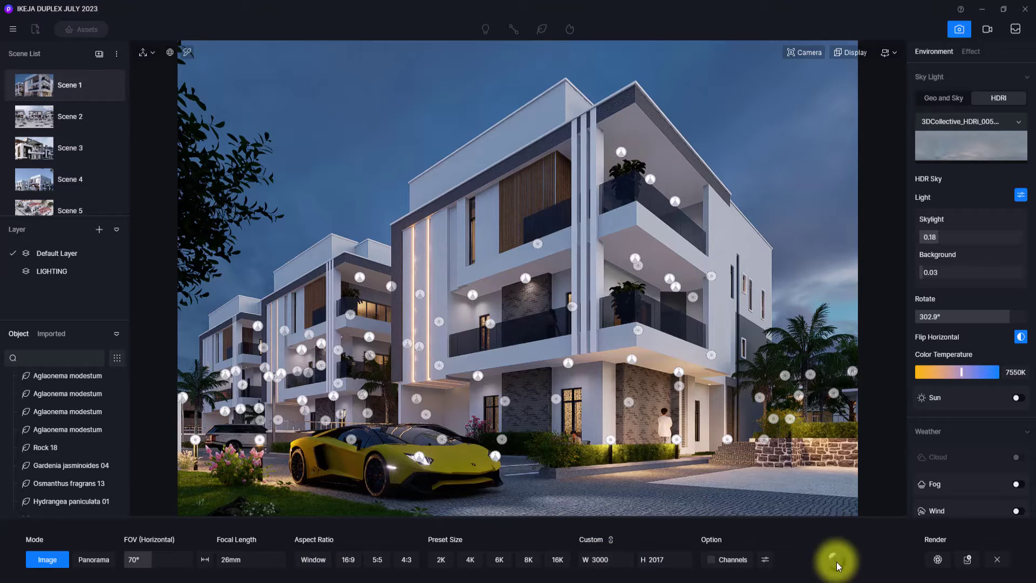
# Render the image and save it to the Desktop as 1111.png
pyautogui.click(937, 559)
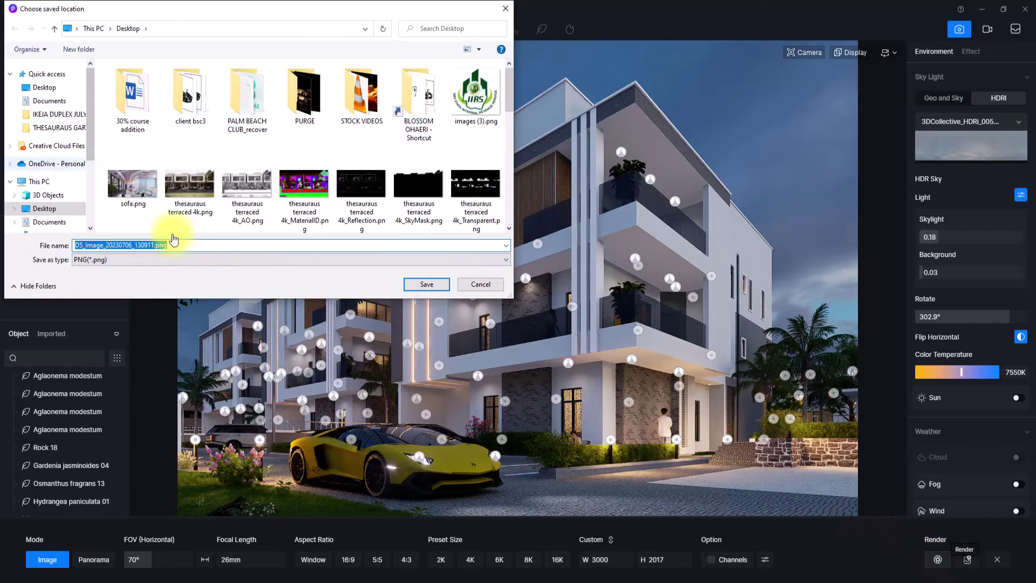
pyautogui.write('1')
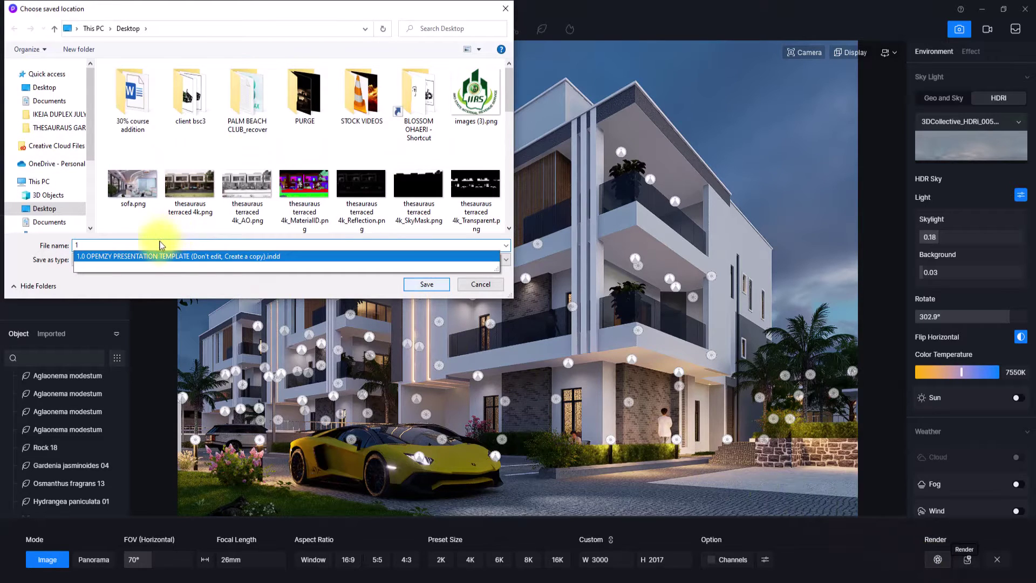
pyautogui.click(137, 253)
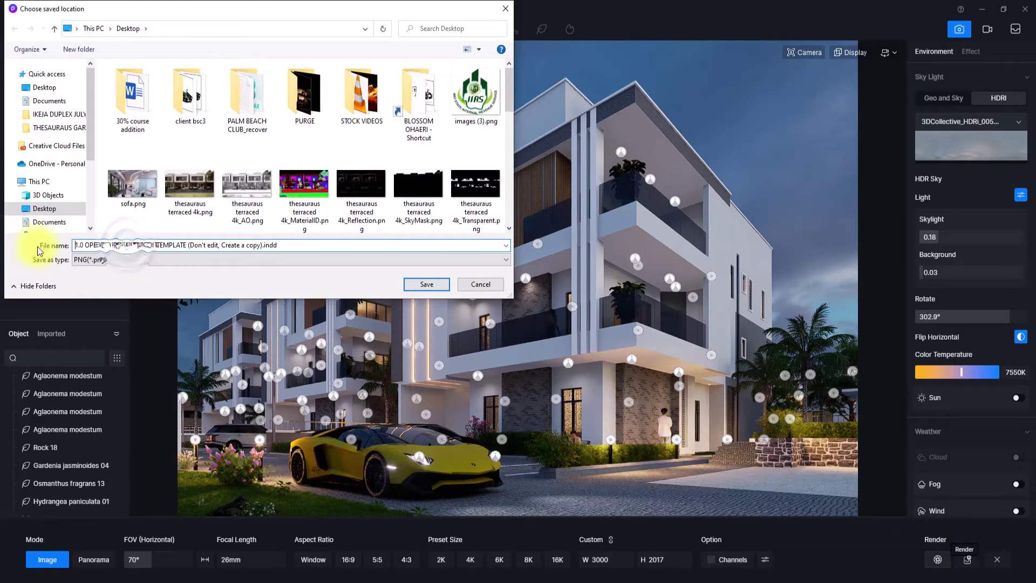
pyautogui.hotkey('ctrl', 'a')
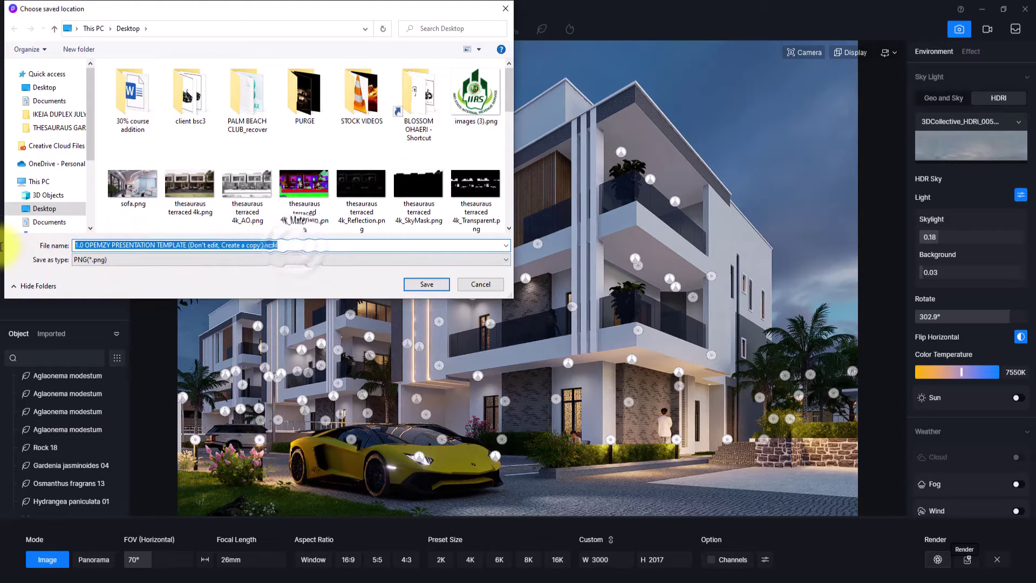
pyautogui.write('1111')
pyautogui.click(433, 286)
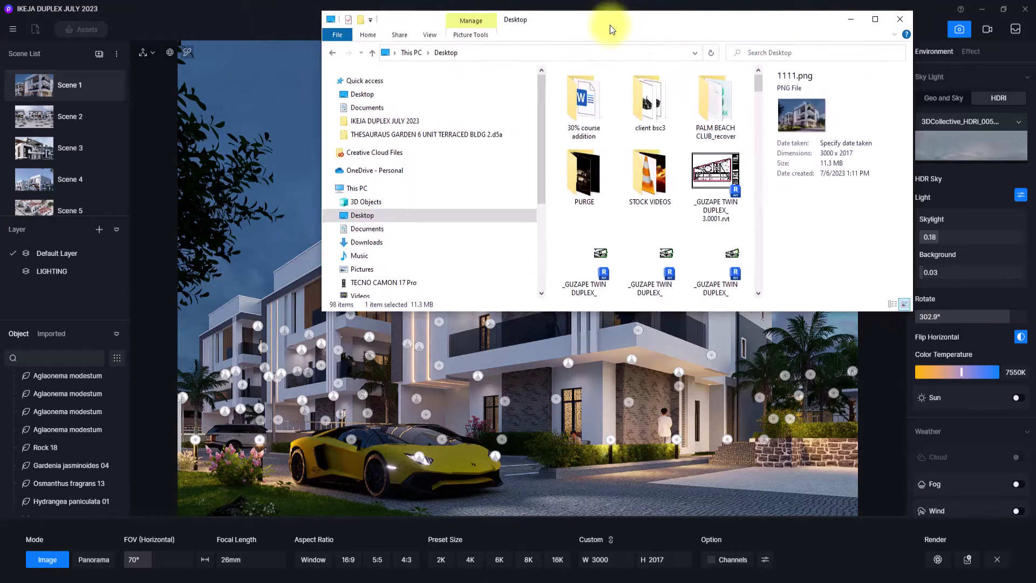
# Preview the dusk render 1111.png in Picasa Photo Viewer, then close it
pyautogui.moveTo(653, 25); pyautogui.dragTo(536, 76)
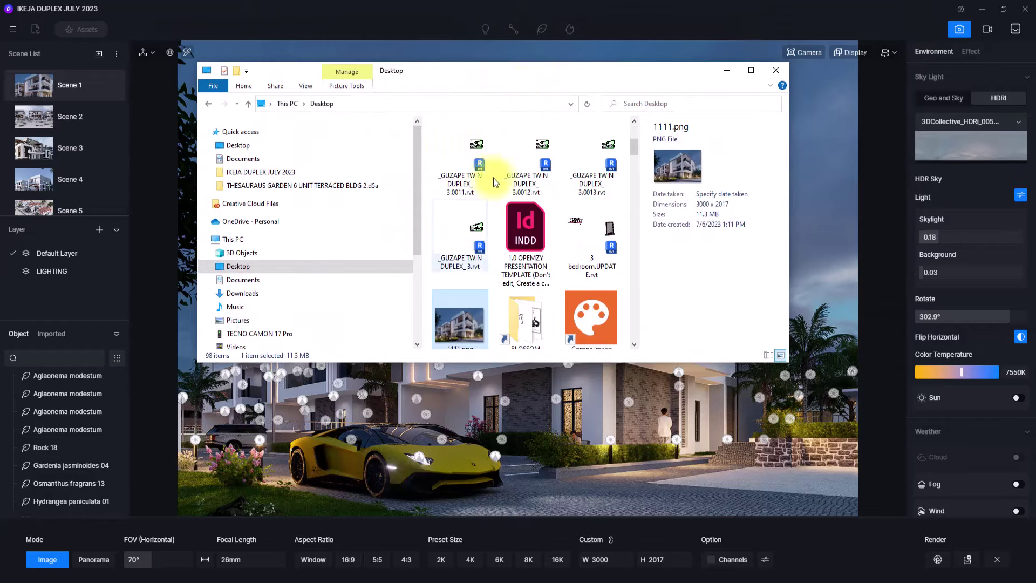
pyautogui.doubleClick(447, 286)
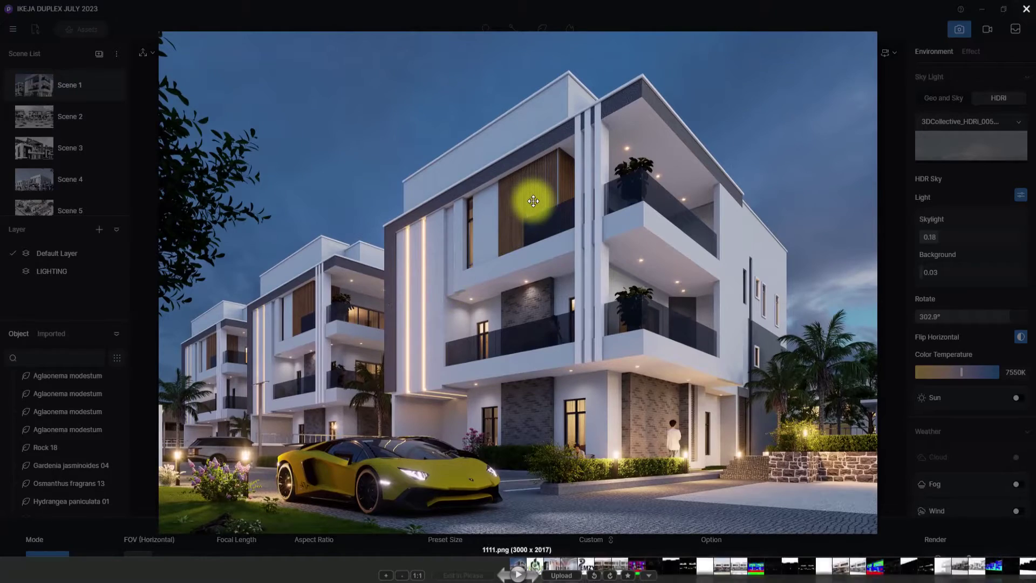
pyautogui.press('Escape')
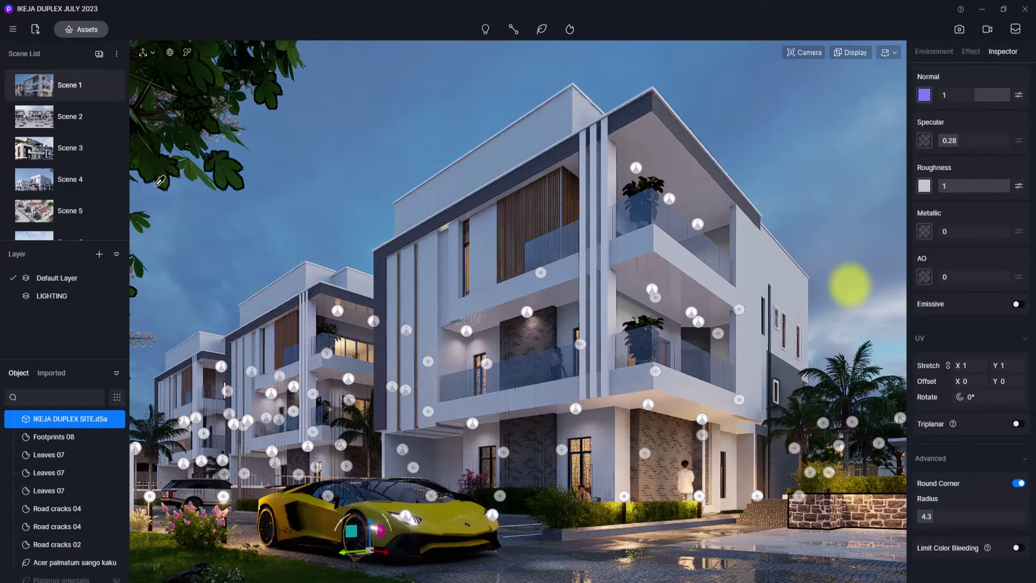
# Add Scene 10 with the LIGHTING layer hidden, then reposition the camera toward the duplex
pyautogui.click(98, 53)
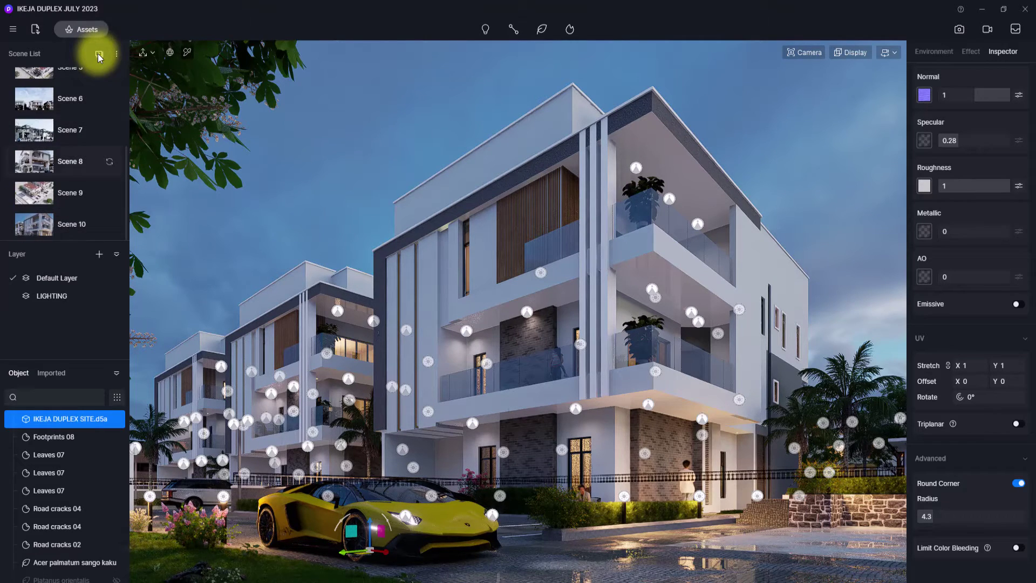
pyautogui.click(116, 296)
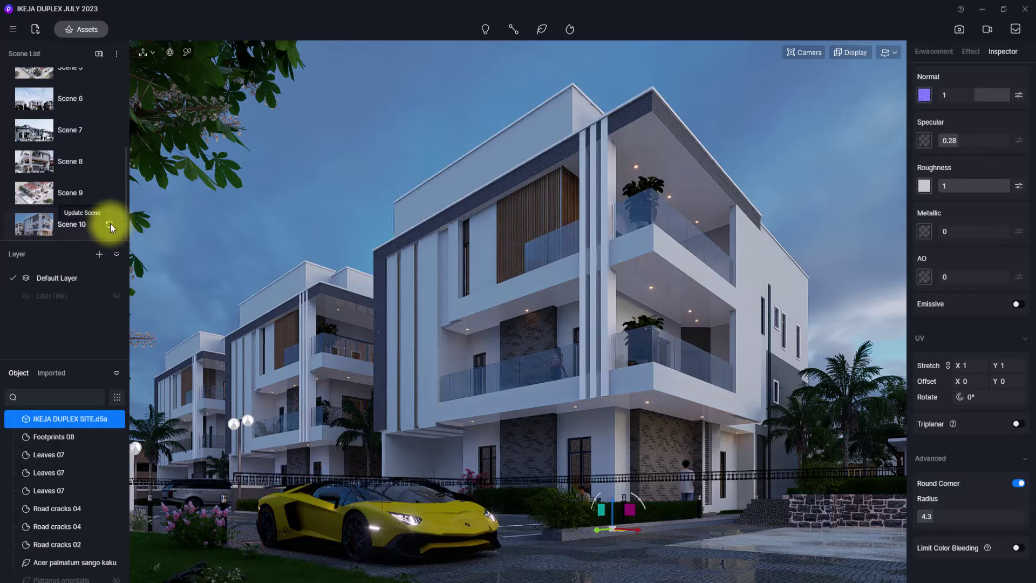
pyautogui.click(110, 224)
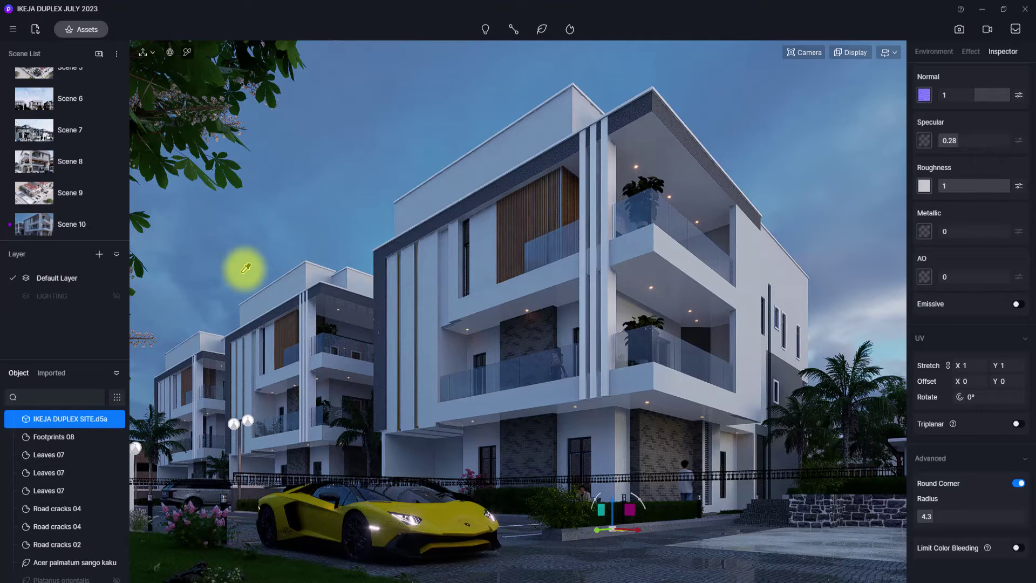
pyautogui.moveTo(321, 234); pyautogui.dragTo(641, 204, button='right')
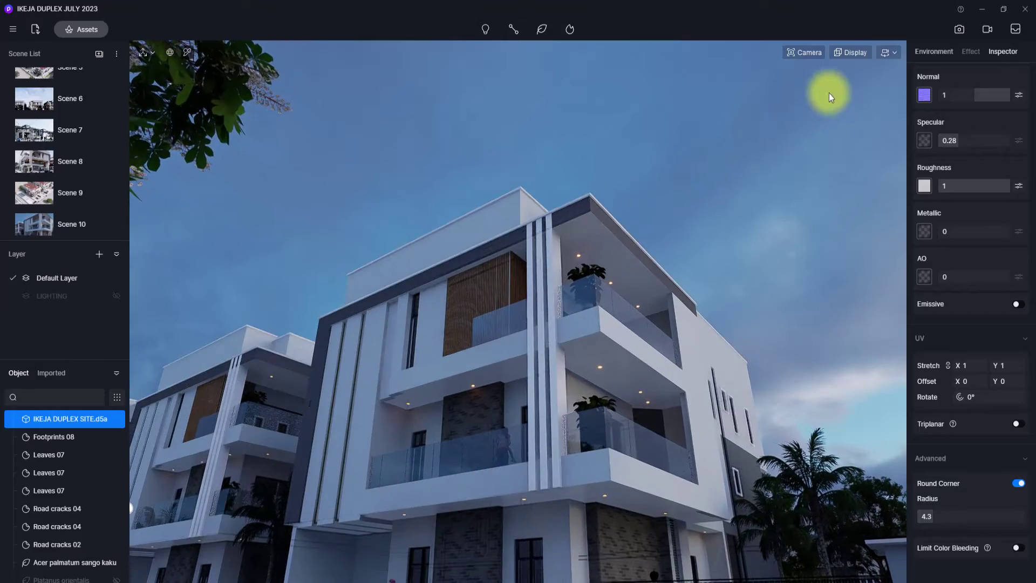
pyautogui.click(889, 52)
pyautogui.moveTo(756, 248); pyautogui.dragTo(512, 253, button='right')
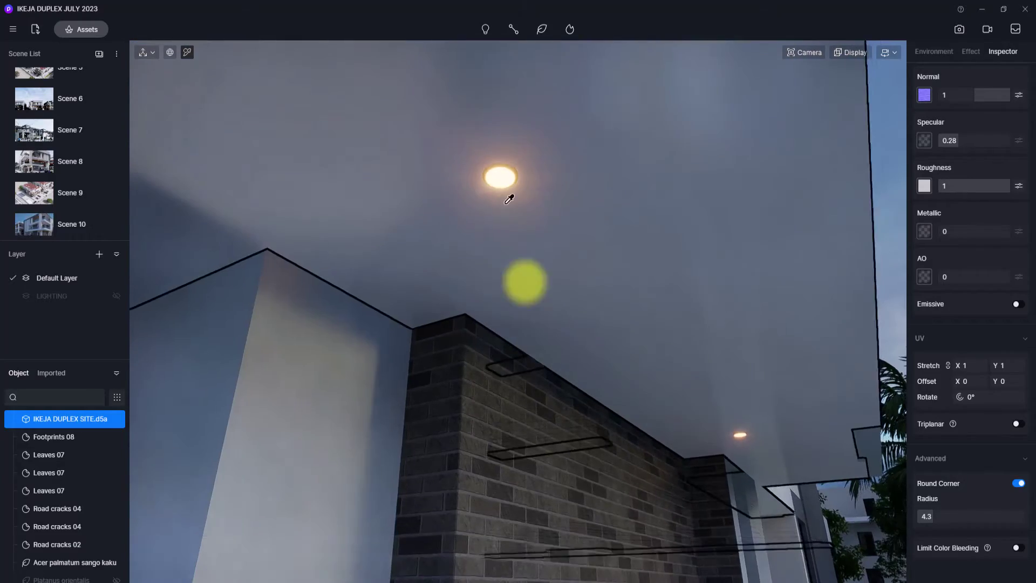
# Pick the ceiling downlight material and switch its Emissive off
pyautogui.click(497, 173)
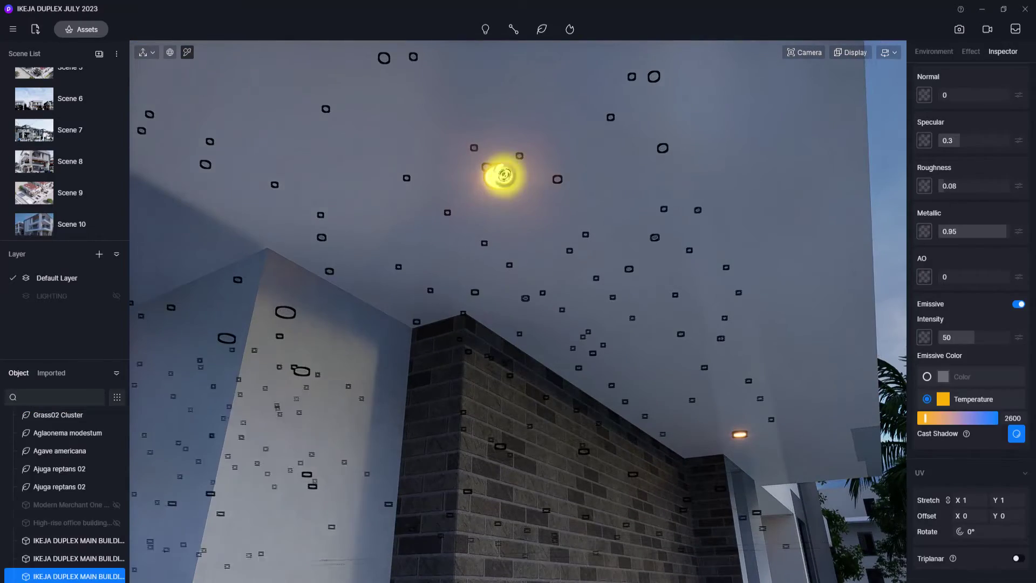
pyautogui.click(1019, 304)
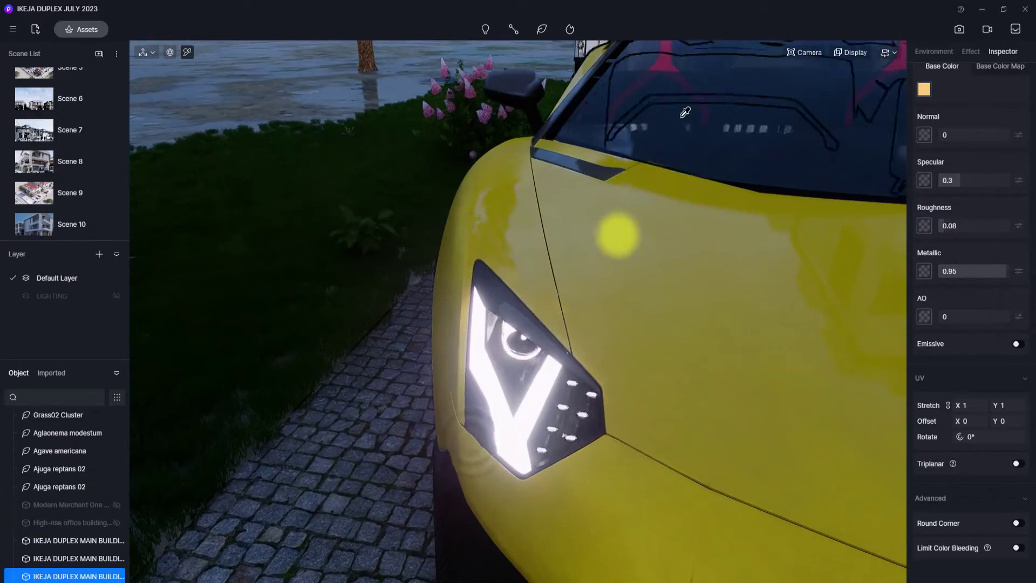
pyautogui.click(890, 52)
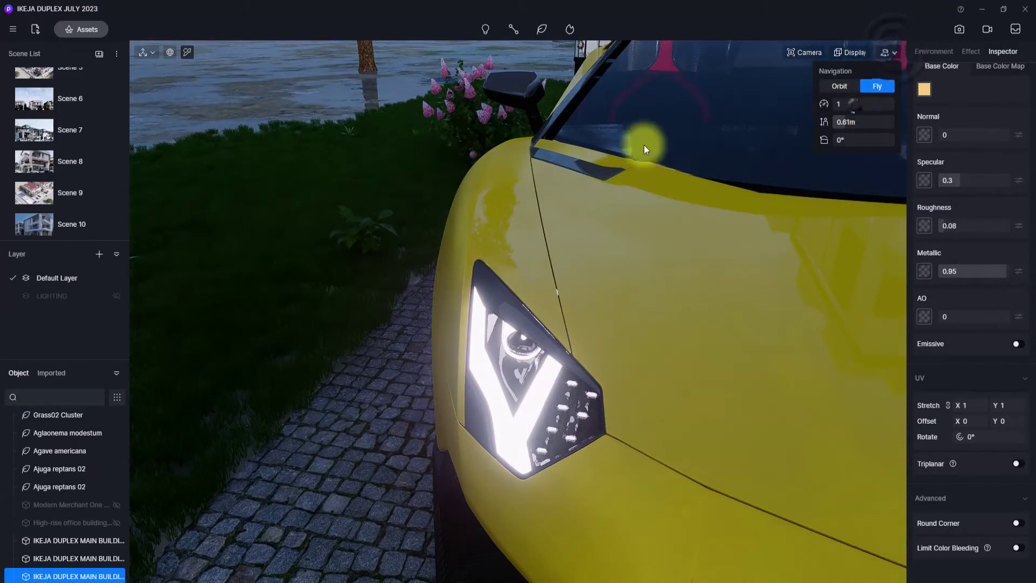
pyautogui.scroll(6, 630, 259)
pyautogui.scroll(6, 542, 333)
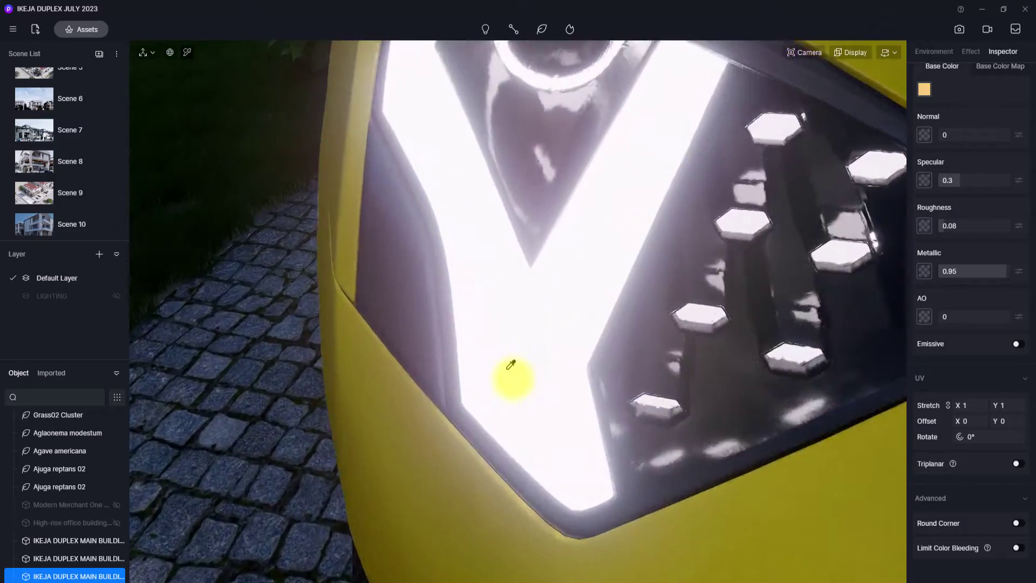
pyautogui.scroll(8, 486, 331)
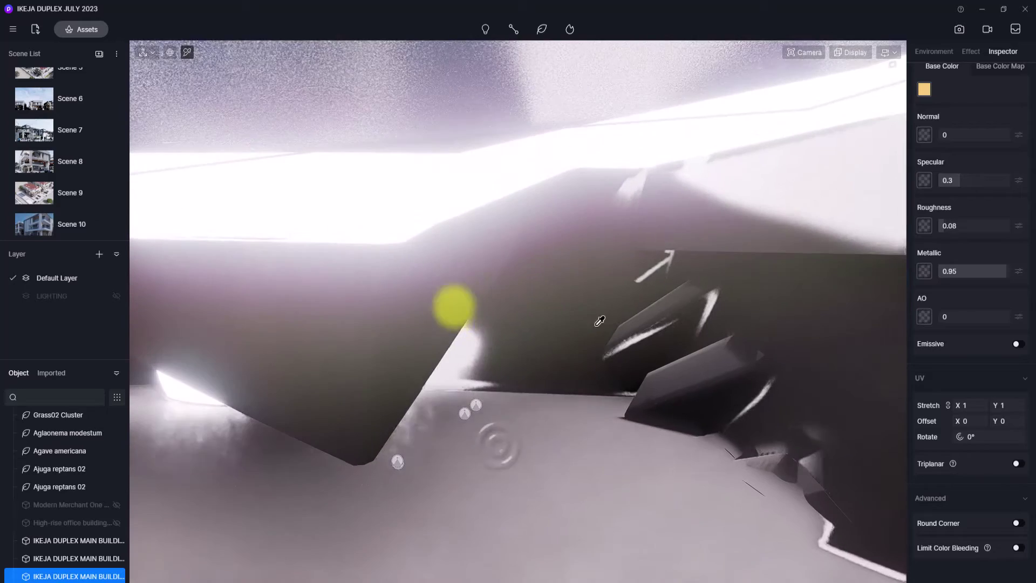
# Turn off Emissive on the car's glowing light material and return to Scene 10
pyautogui.click(490, 180)
pyautogui.click(1019, 305)
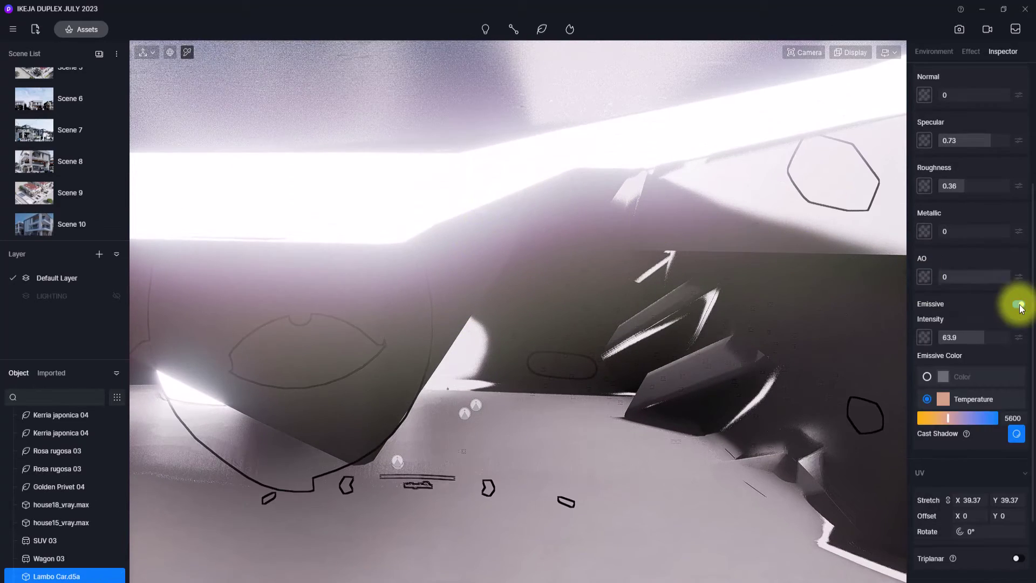
pyautogui.click(1019, 304)
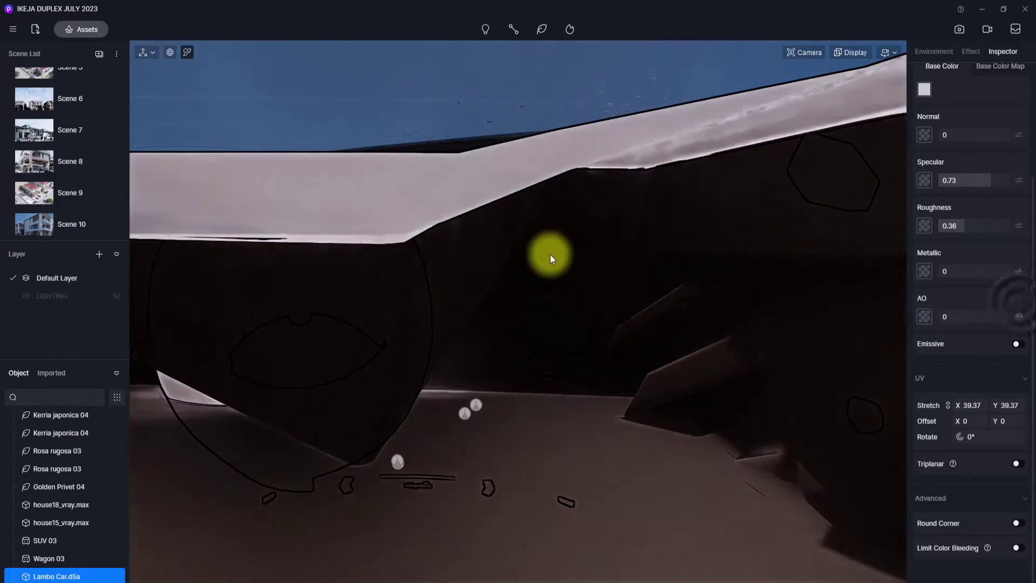
pyautogui.moveTo(390, 233); pyautogui.dragTo(641, 403, button='right')
pyautogui.click(39, 225)
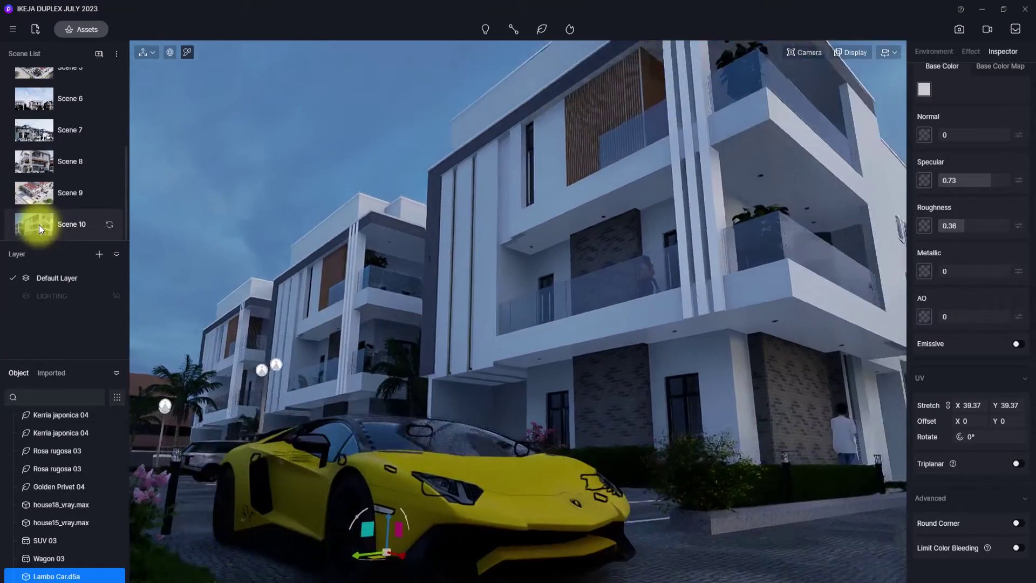
pyautogui.click(736, 238)
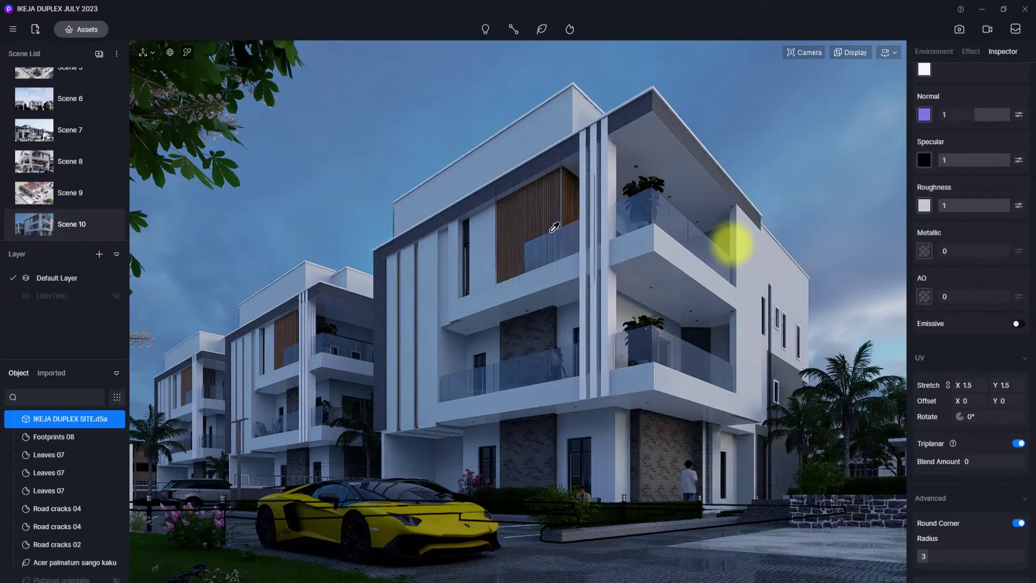
# Apply the Default Light Cloud HDRI sky with Skylight 0.32 and Background 0.15
pyautogui.click(814, 170)
pyautogui.click(943, 54)
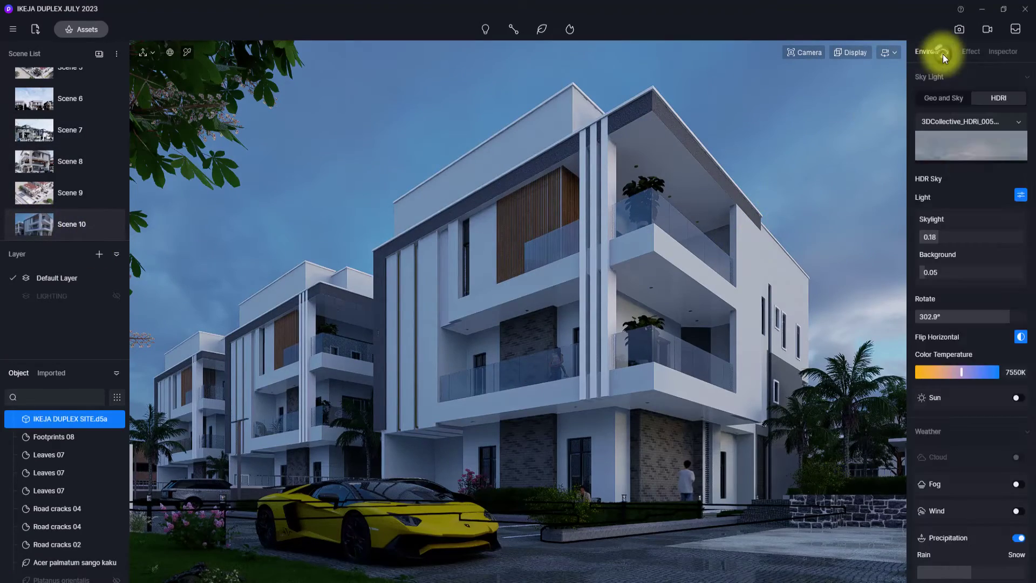
pyautogui.click(993, 146)
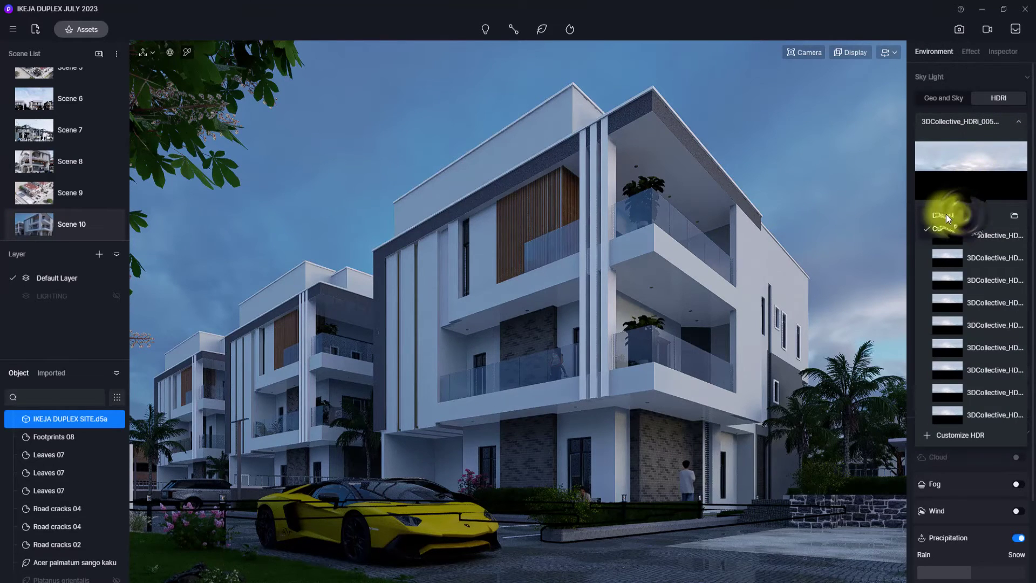
pyautogui.click(946, 215)
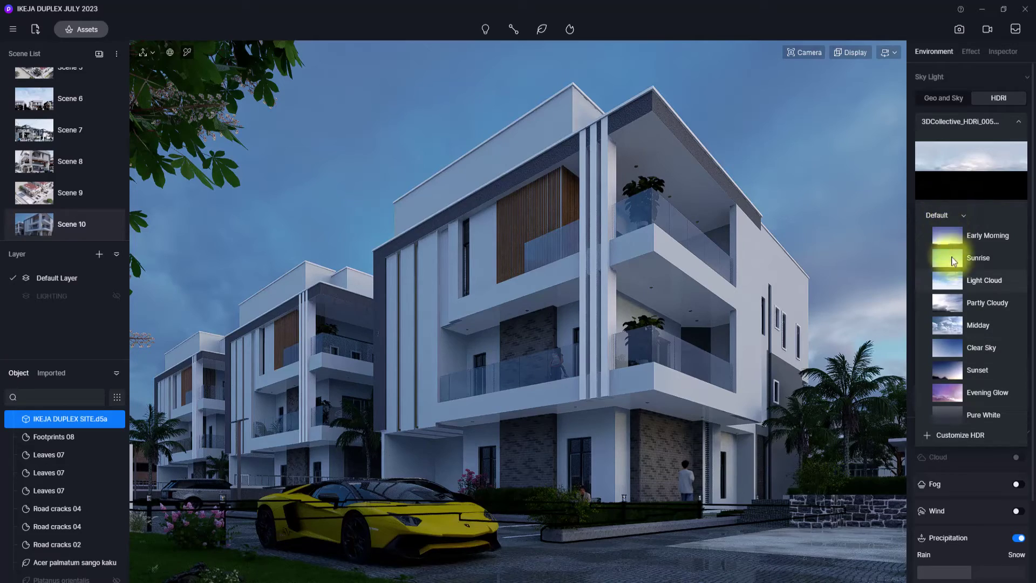
pyautogui.click(954, 280)
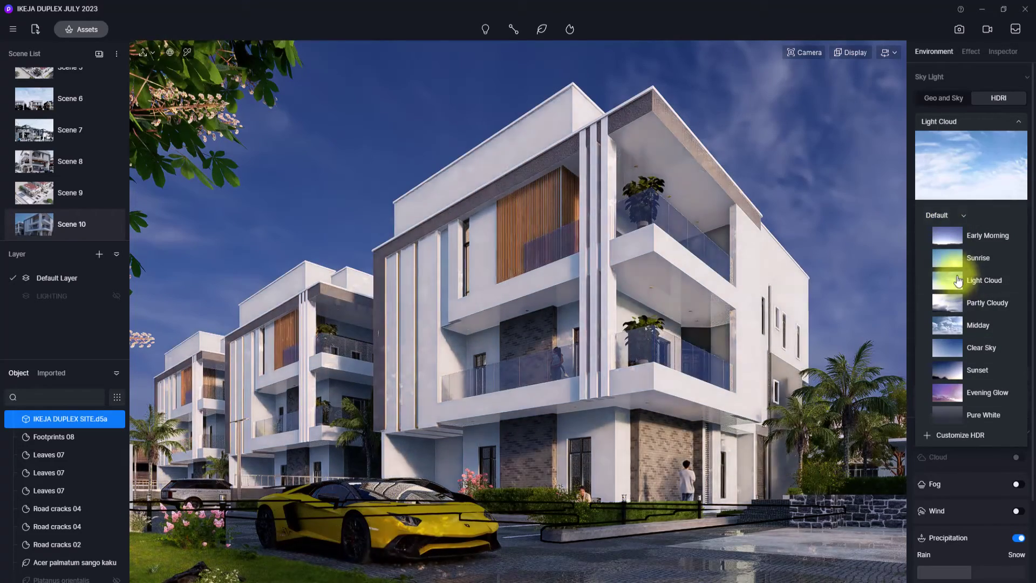
pyautogui.click(1018, 123)
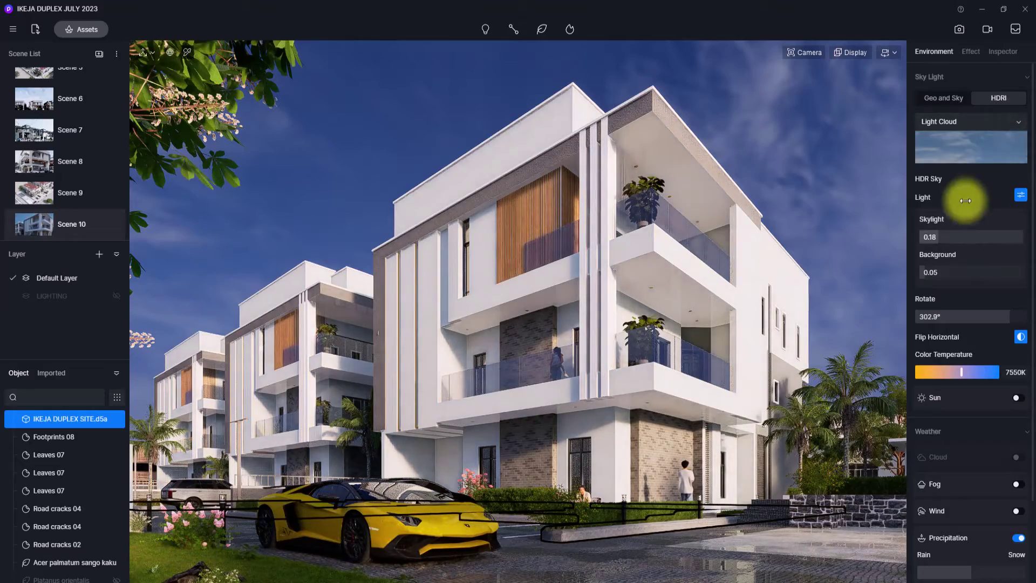
pyautogui.moveTo(938, 239); pyautogui.dragTo(953, 237)
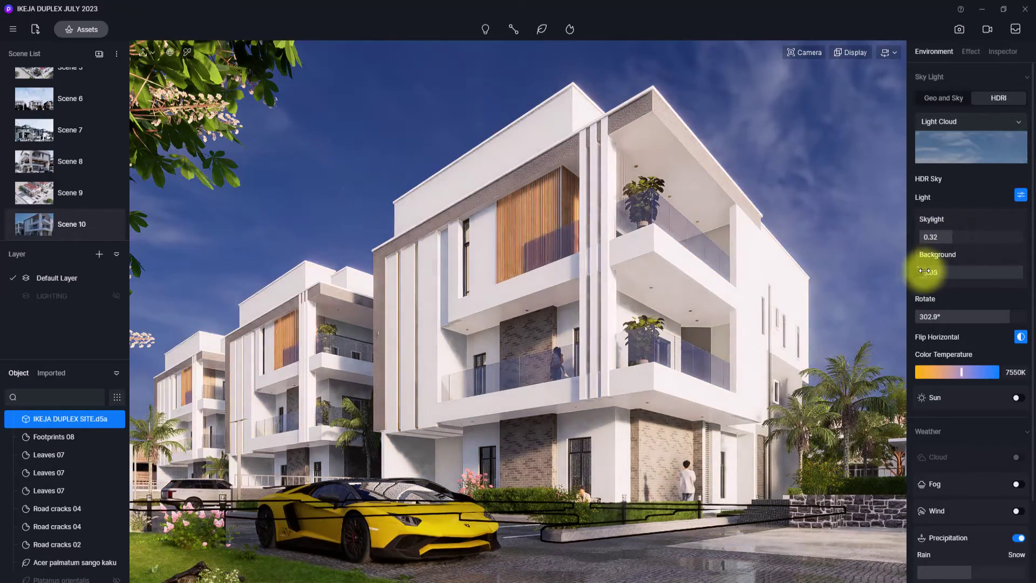
pyautogui.moveTo(925, 270); pyautogui.dragTo(934, 271)
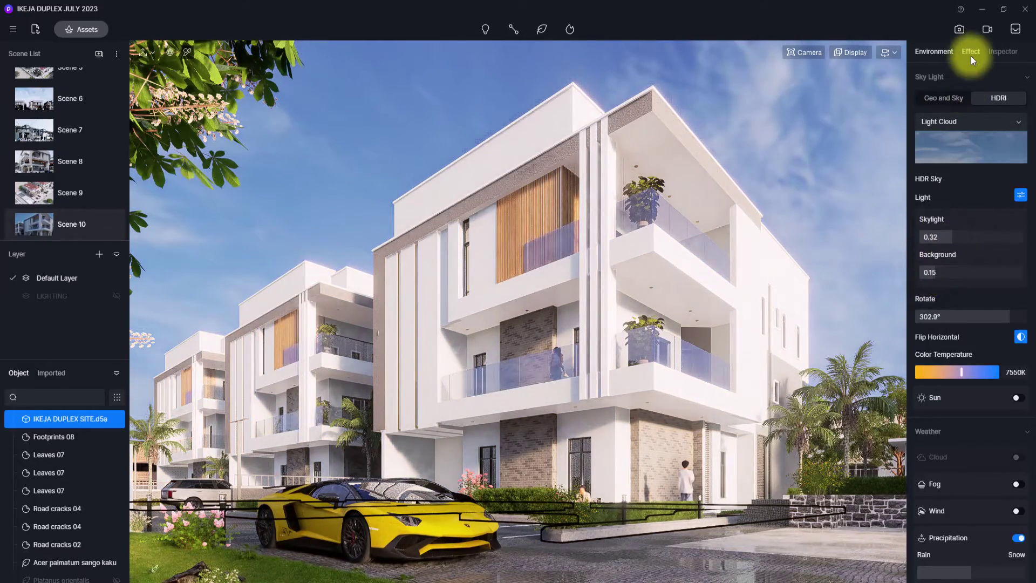
# In post-processing, set Bloom to 0, White Balance to 6450 and lower Exposure slightly
pyautogui.click(971, 52)
pyautogui.moveTo(941, 486); pyautogui.dragTo(885, 481)
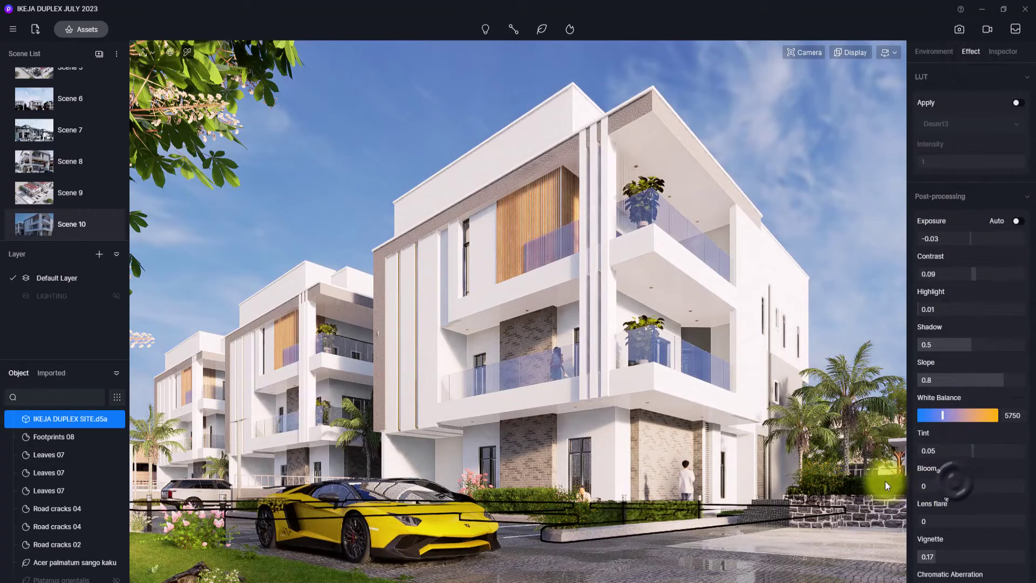
pyautogui.moveTo(945, 421); pyautogui.dragTo(949, 419)
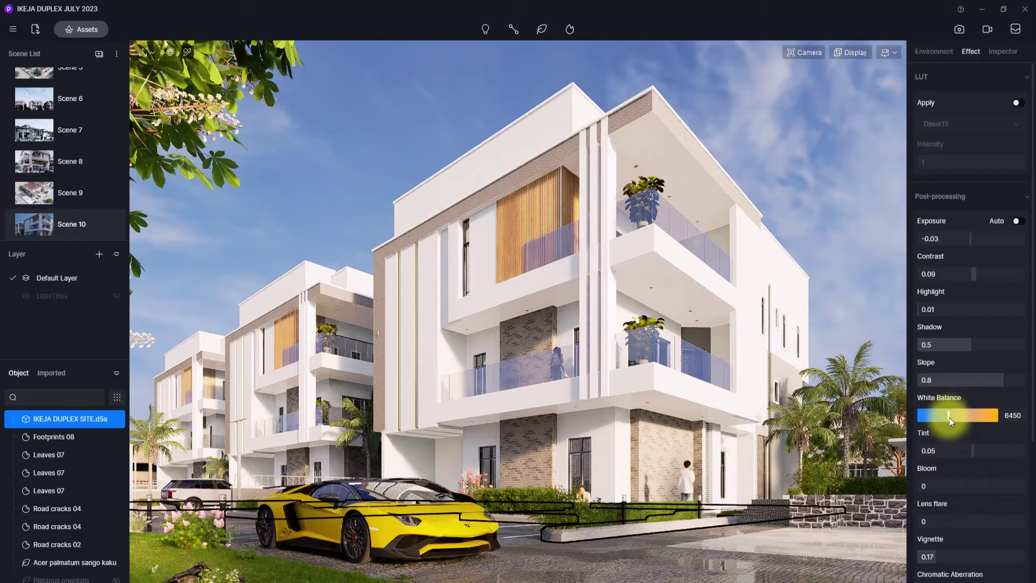
pyautogui.moveTo(976, 241); pyautogui.dragTo(964, 240)
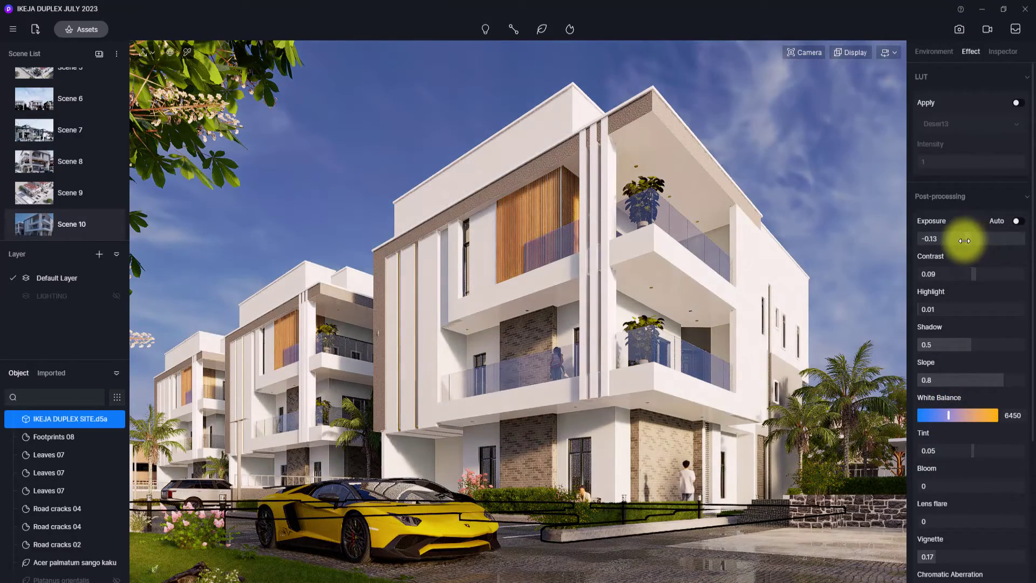
pyautogui.click(942, 52)
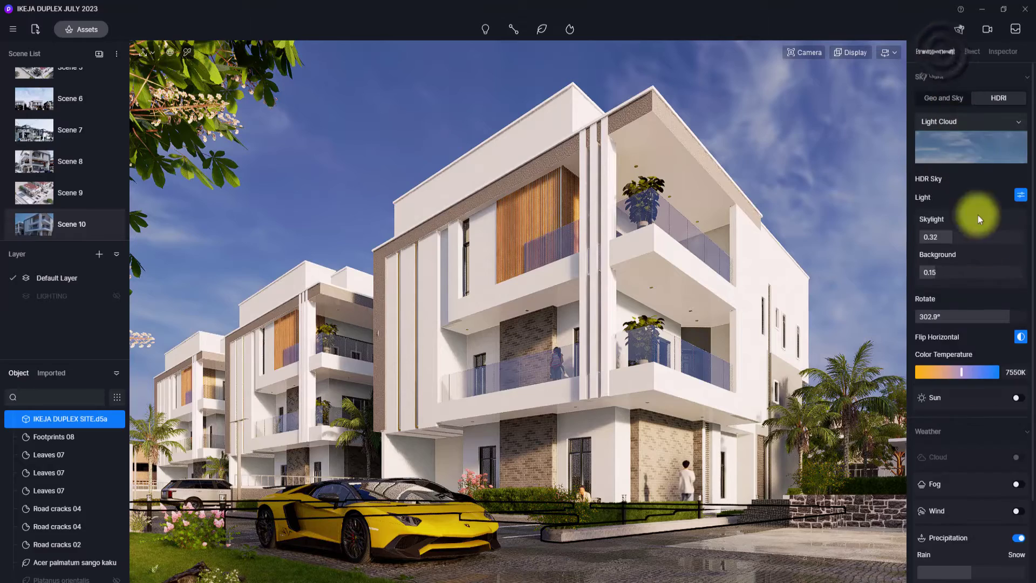
# Turn the sun on, toggle Precipitation, and rotate the HDRI sky toward 143.7°
pyautogui.click(1017, 397)
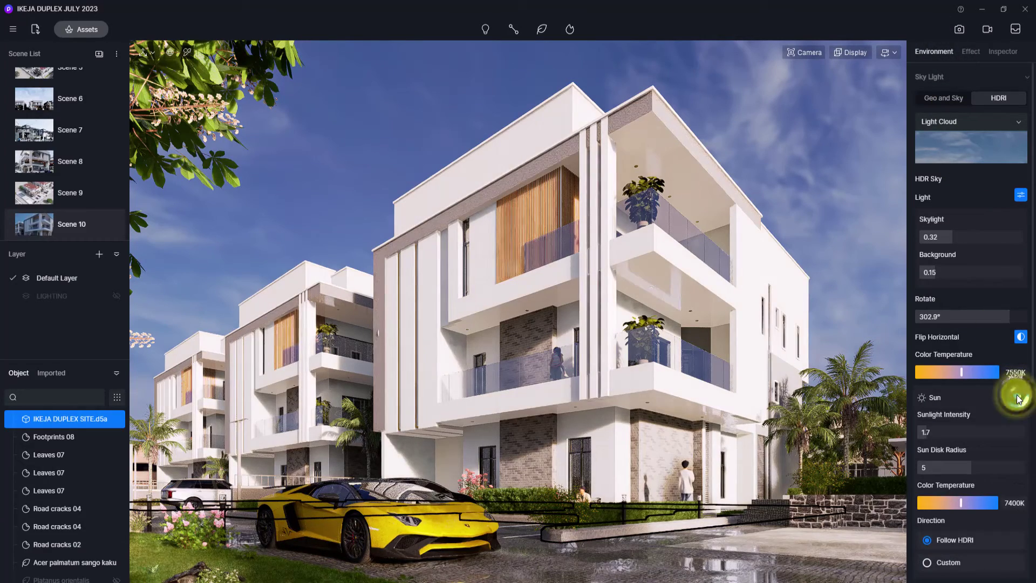
pyautogui.scroll(-3, 1018, 478)
pyautogui.click(1020, 538)
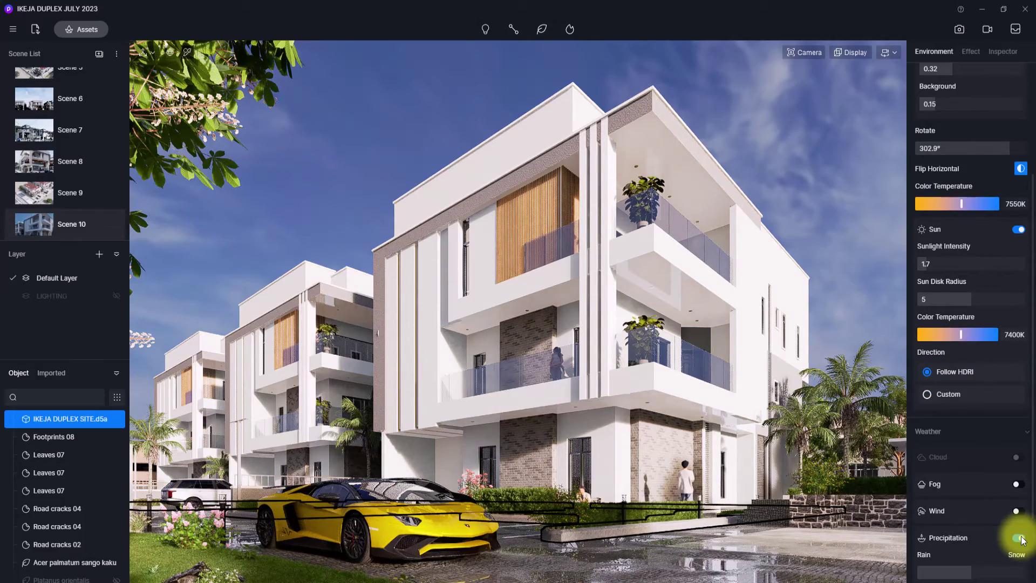
pyautogui.scroll(2, 1020, 535)
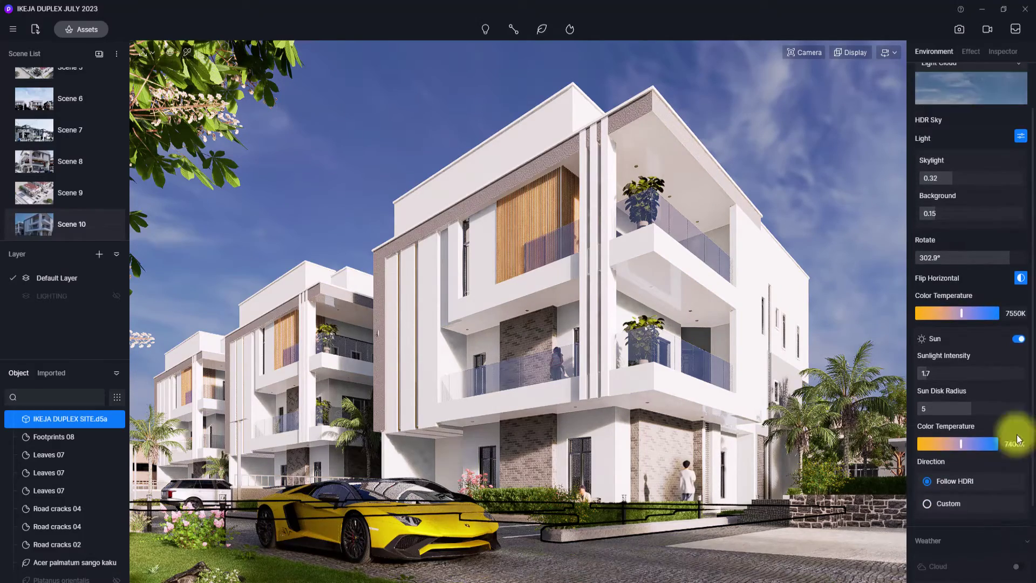
pyautogui.moveTo(999, 254); pyautogui.dragTo(961, 258)
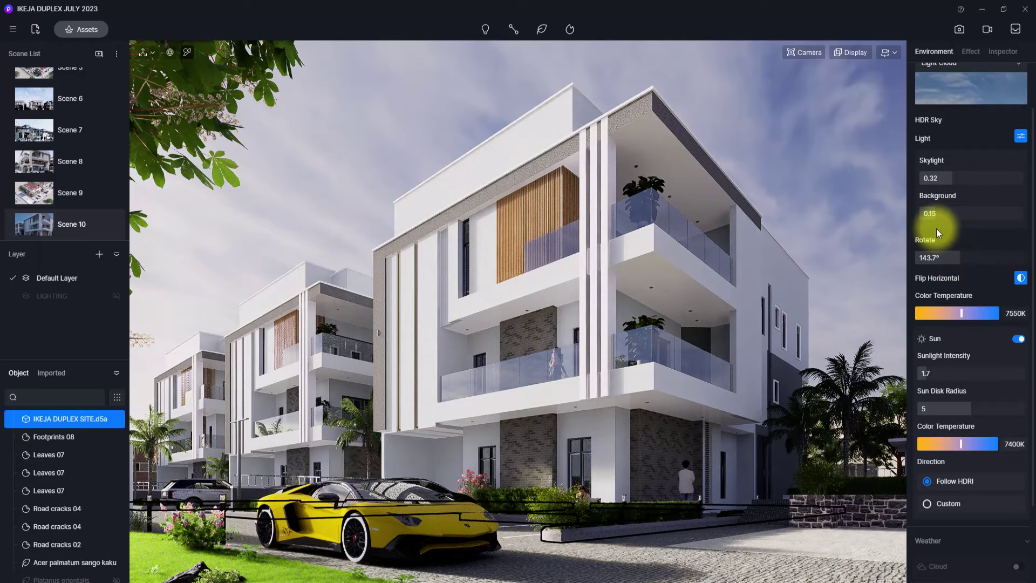
# Lower post-processing Exposure to -0.17 and fine-tune the HDRI rotation to 143.7°
pyautogui.click(970, 51)
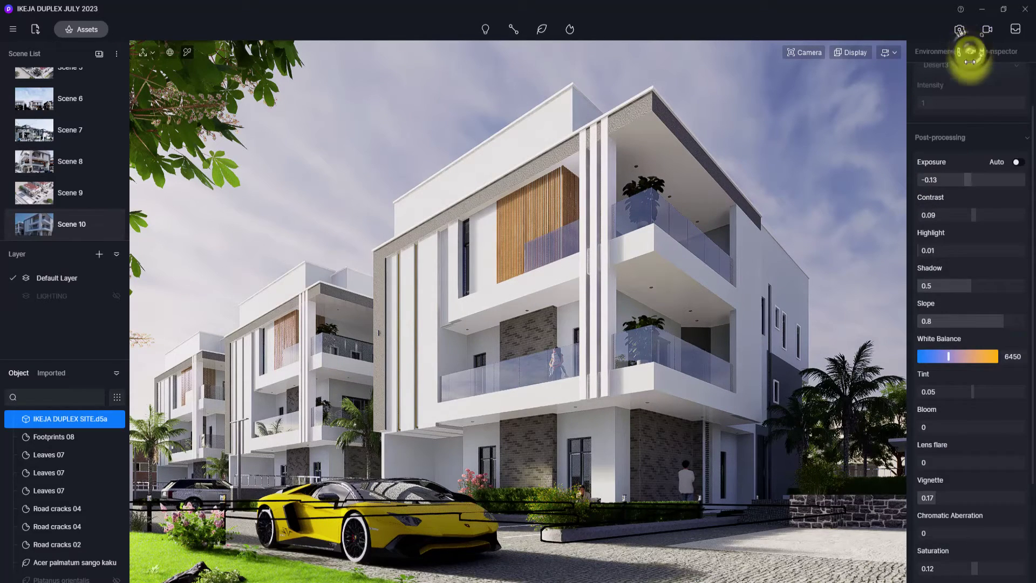
pyautogui.moveTo(965, 182); pyautogui.dragTo(962, 181)
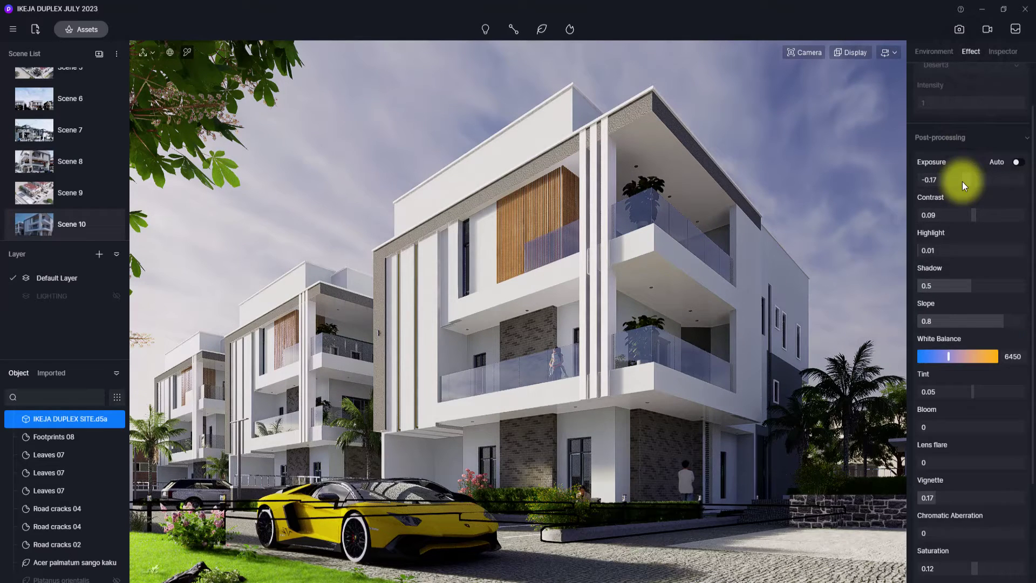
pyautogui.scroll(-4, 963, 184)
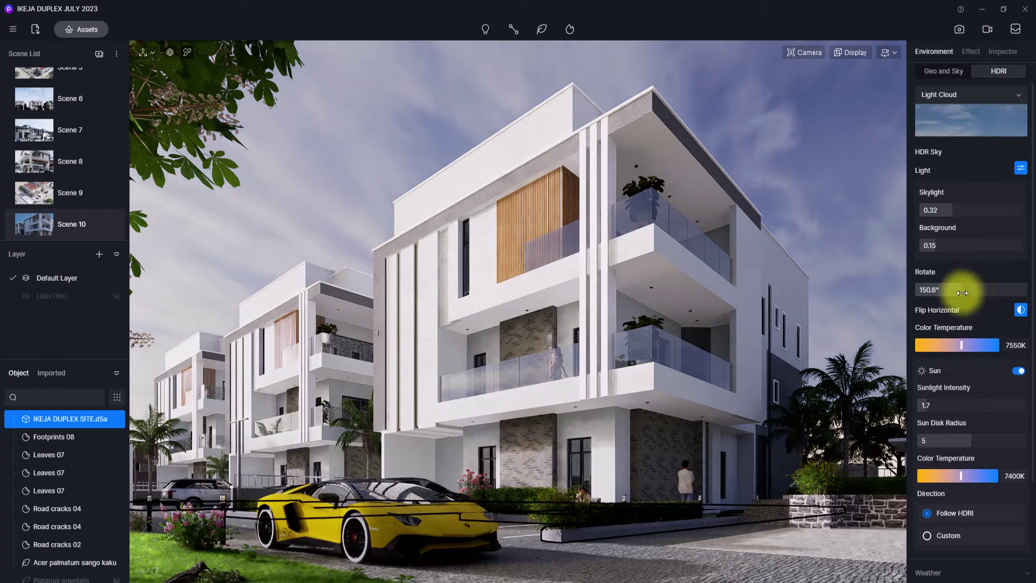
pyautogui.moveTo(963, 293); pyautogui.dragTo(961, 293)
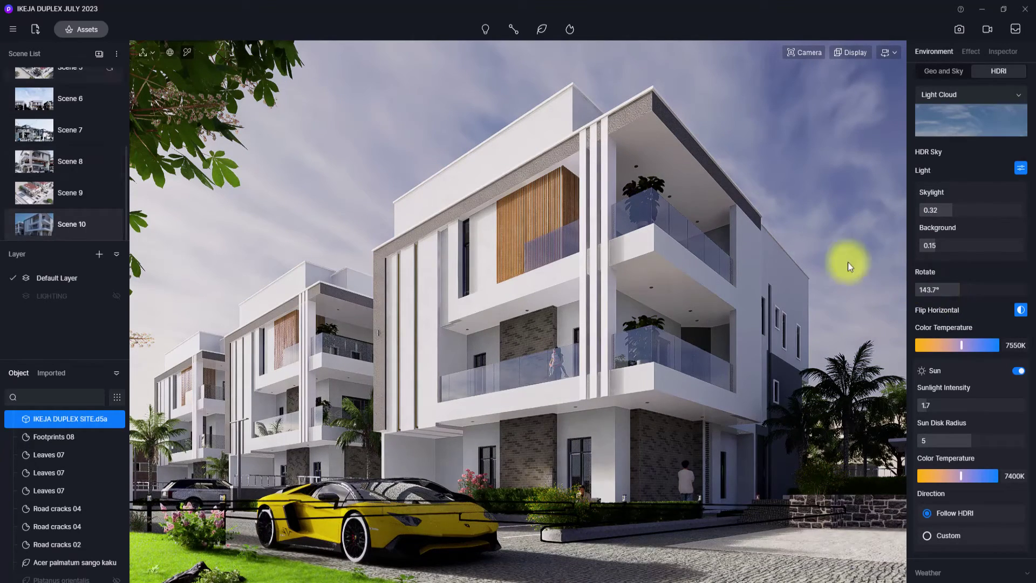
# Save the daytime view as Scene 11 and start a still-image render
pyautogui.click(98, 54)
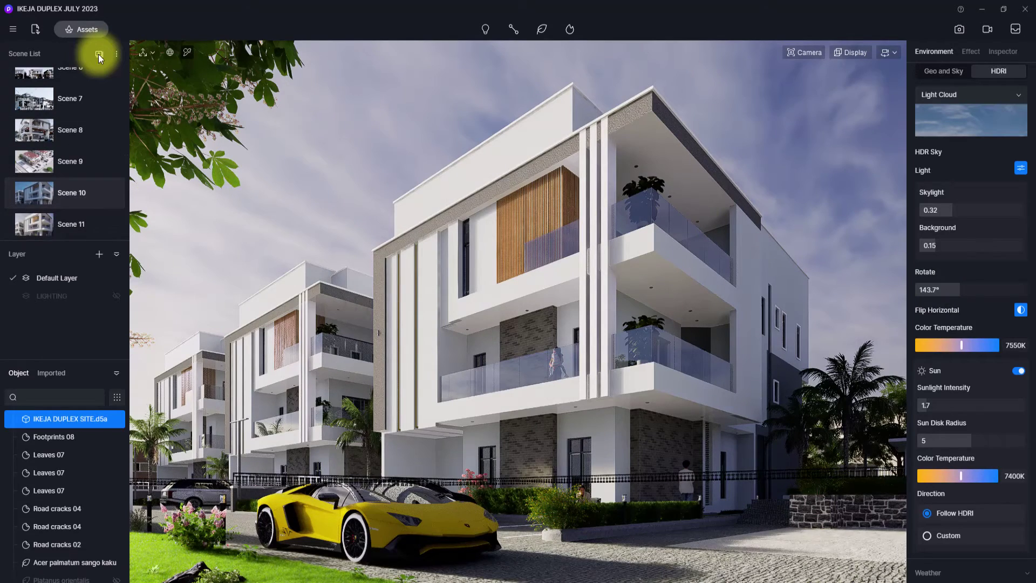
pyautogui.click(959, 29)
pyautogui.click(939, 560)
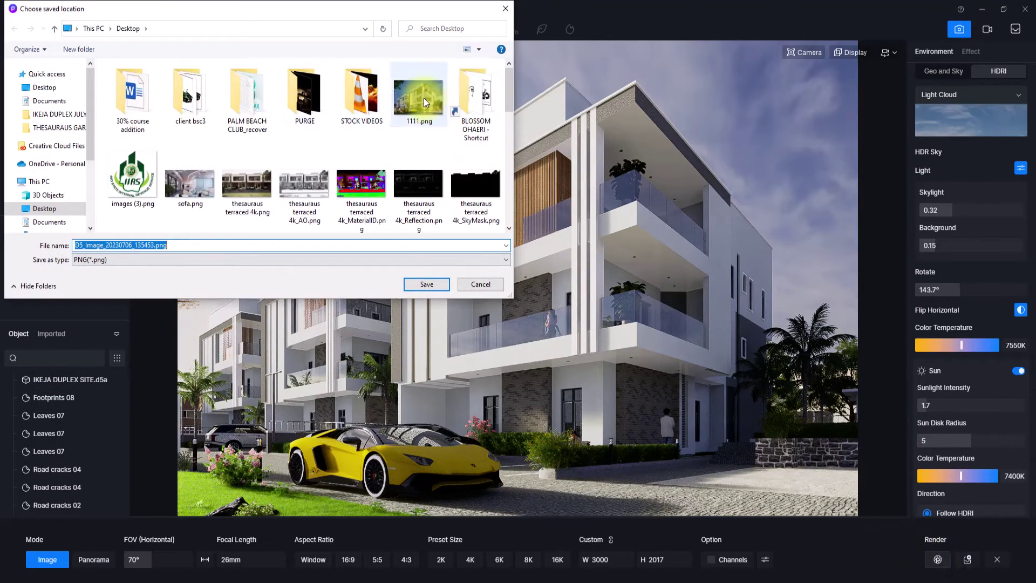
# Name the render output 111B.png on the Desktop and save it
pyautogui.click(424, 100)
pyautogui.doubleClick(123, 244)
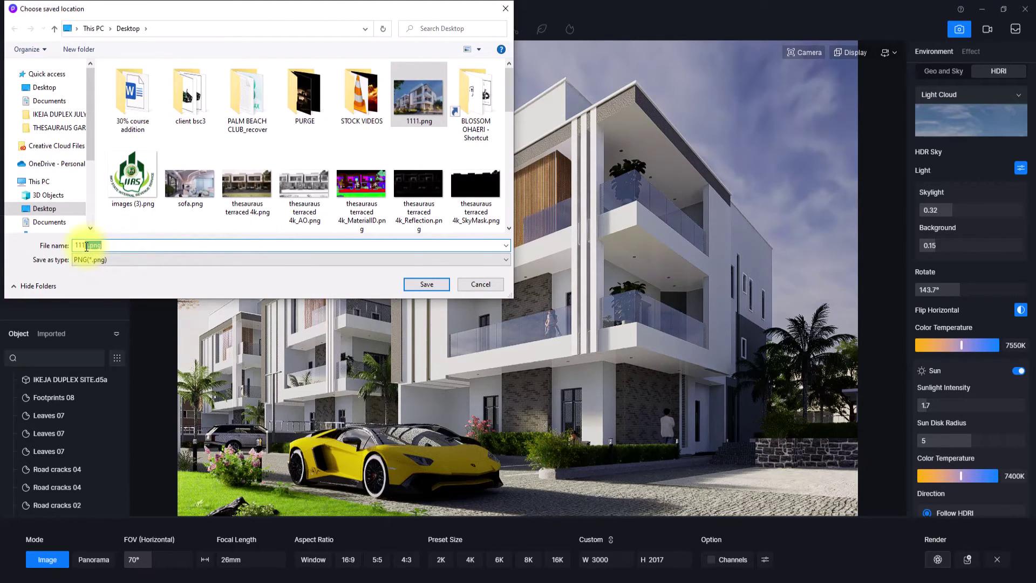
pyautogui.press('BackSpace')
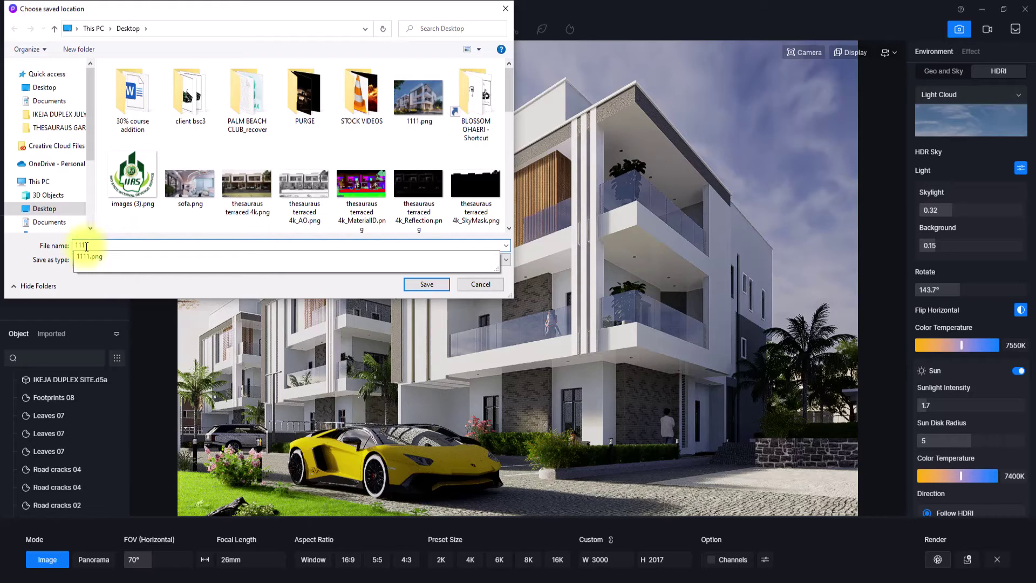
pyautogui.press('BackSpace')
pyautogui.write('2')
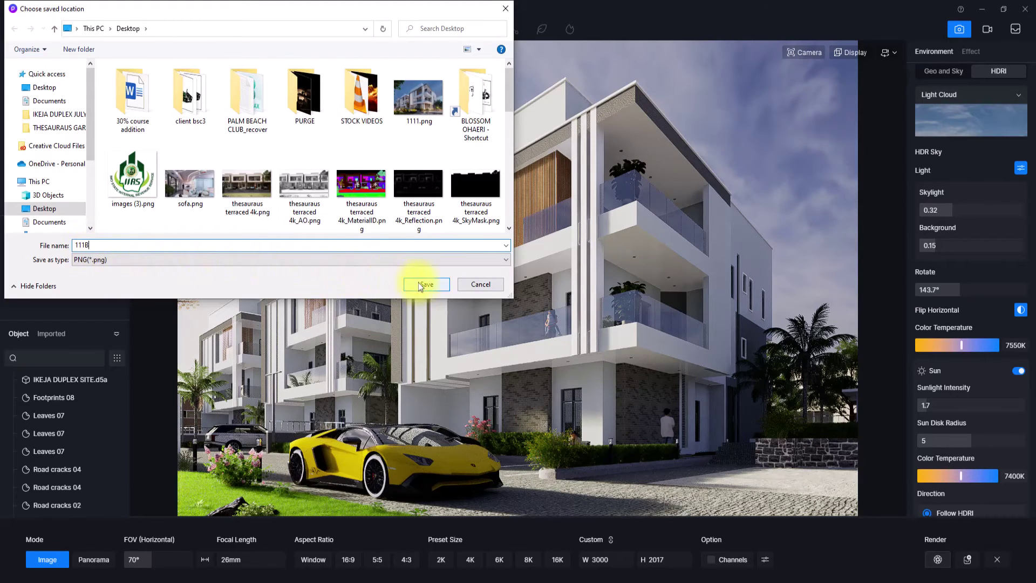
pyautogui.click(432, 283)
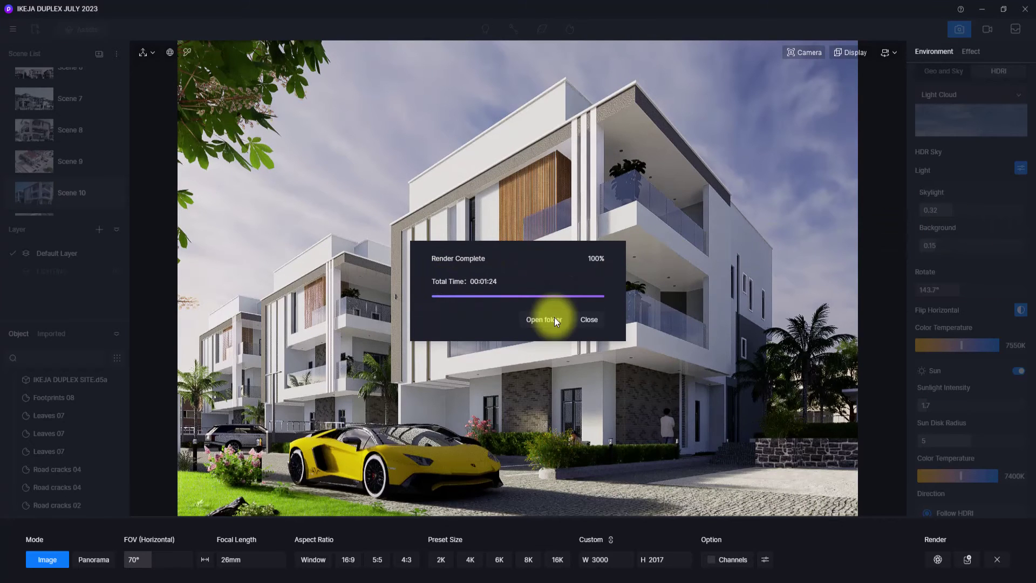
# Close the Render Complete message and open a new File Explorer window
pyautogui.click(589, 320)
pyautogui.moveTo(216, 581)
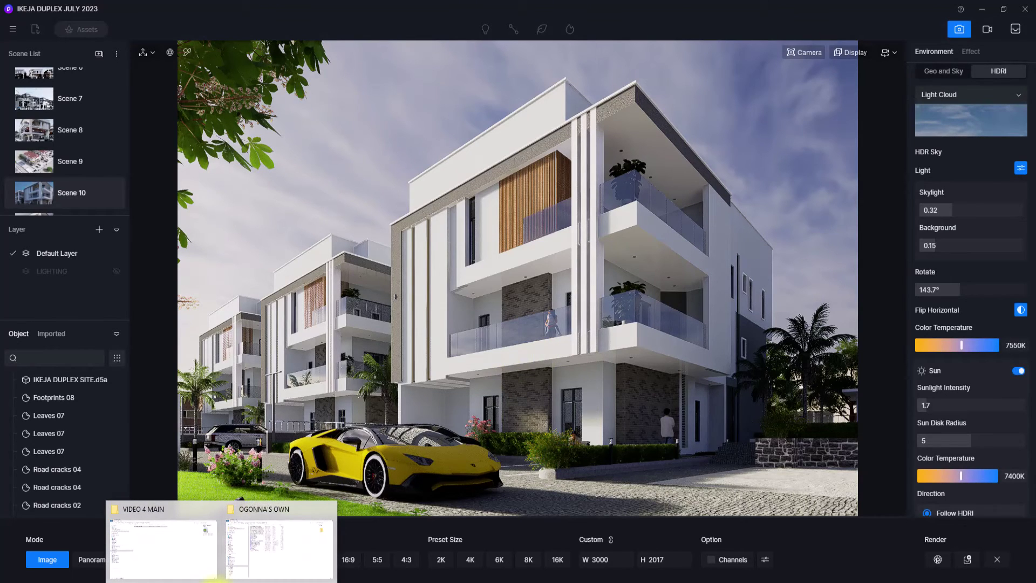
pyautogui.rightClick(216, 581)
pyautogui.click(219, 536)
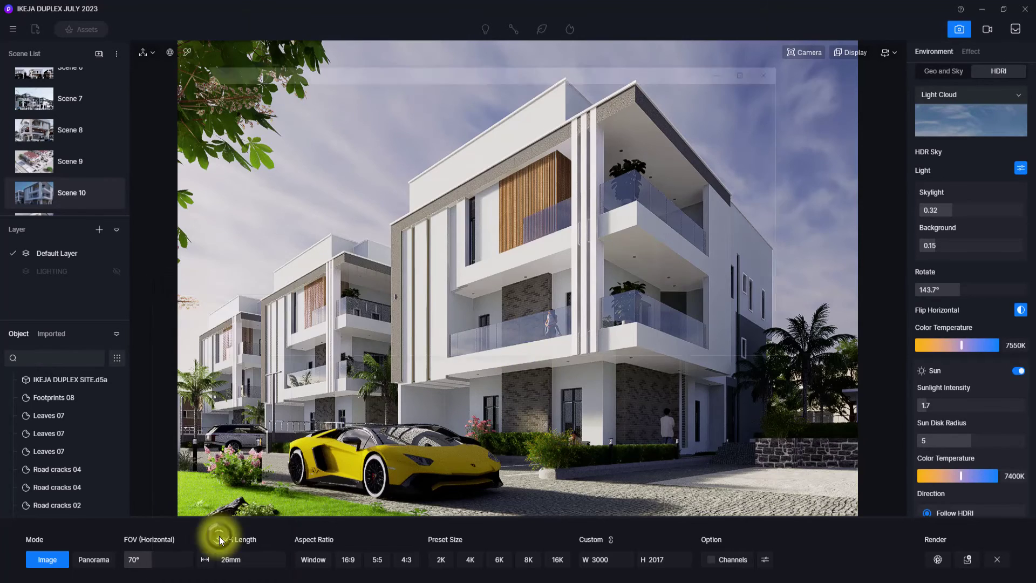
# Go to 111B.png's folder and open the image in the photo viewer
pyautogui.rightClick(467, 316)
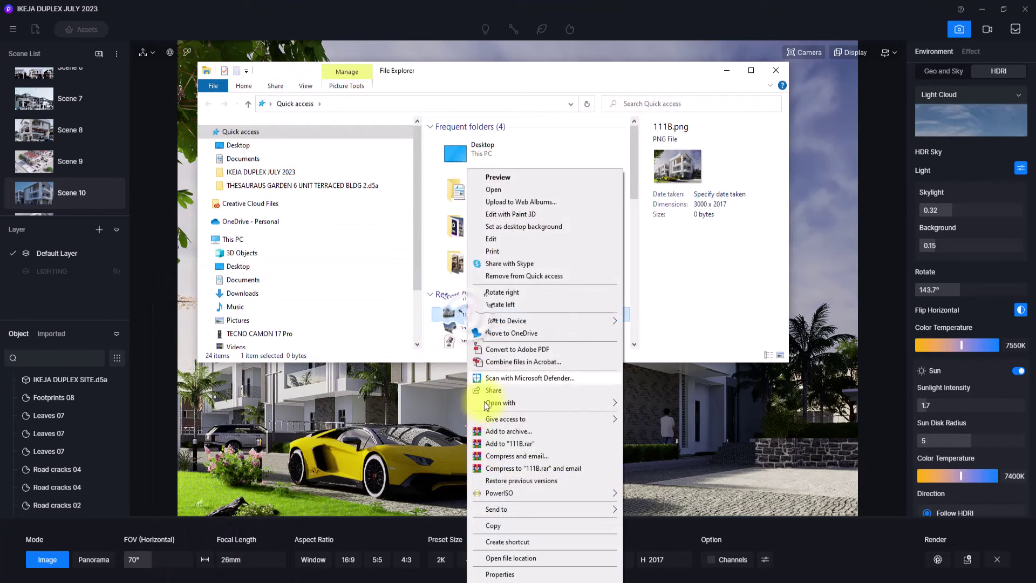
pyautogui.click(516, 558)
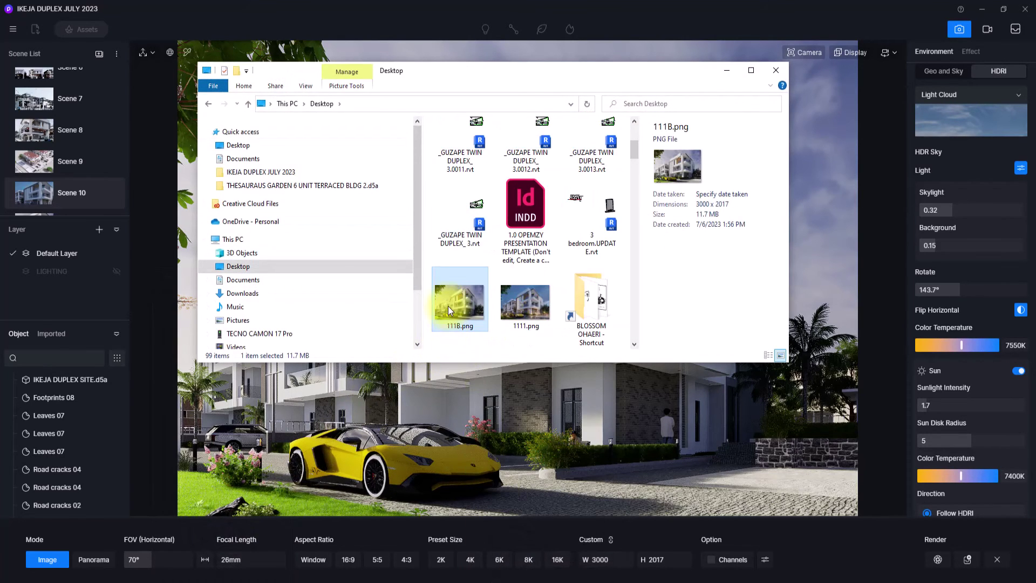
pyautogui.doubleClick(448, 306)
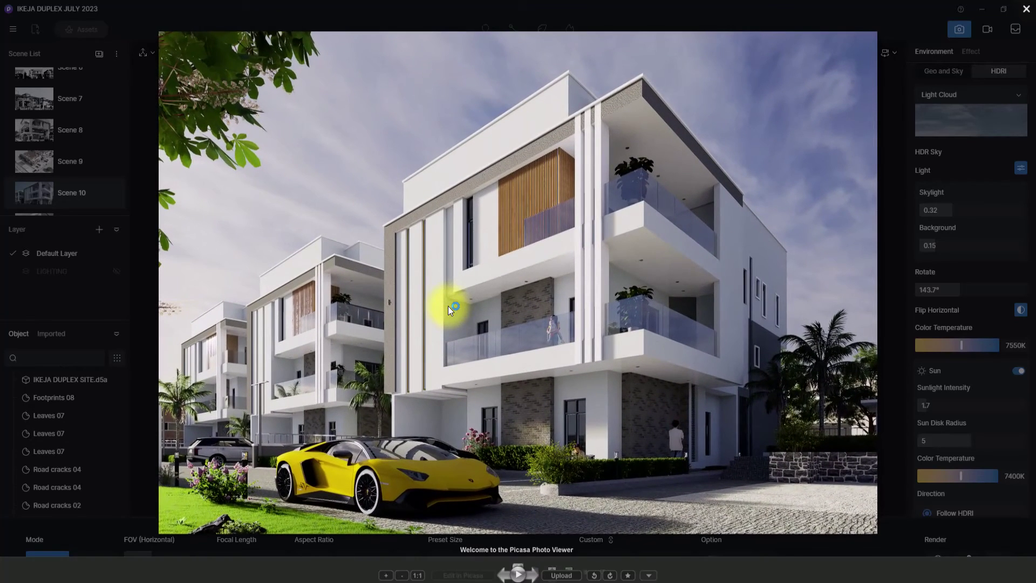
pyautogui.click(532, 567)
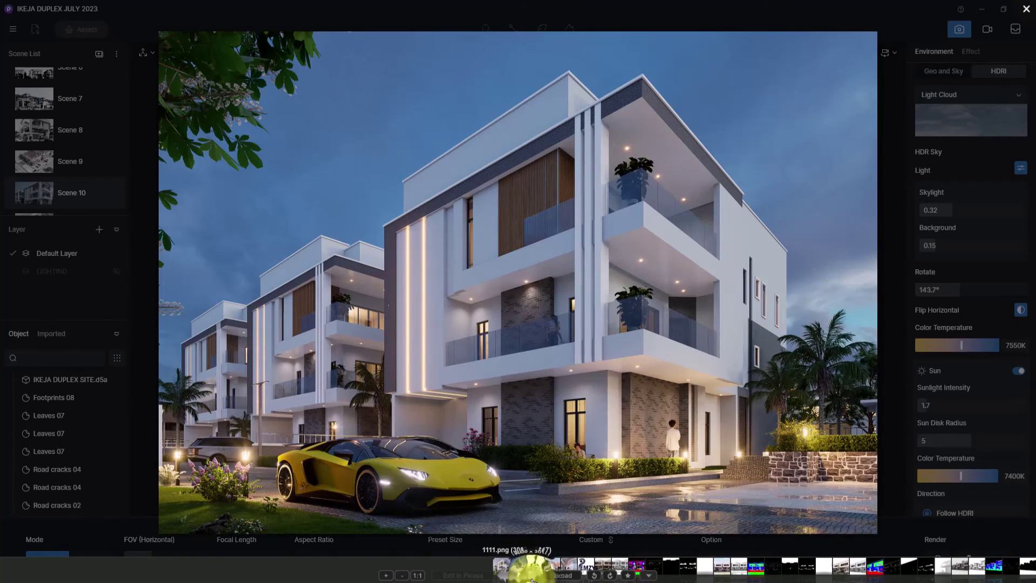
pyautogui.click(505, 576)
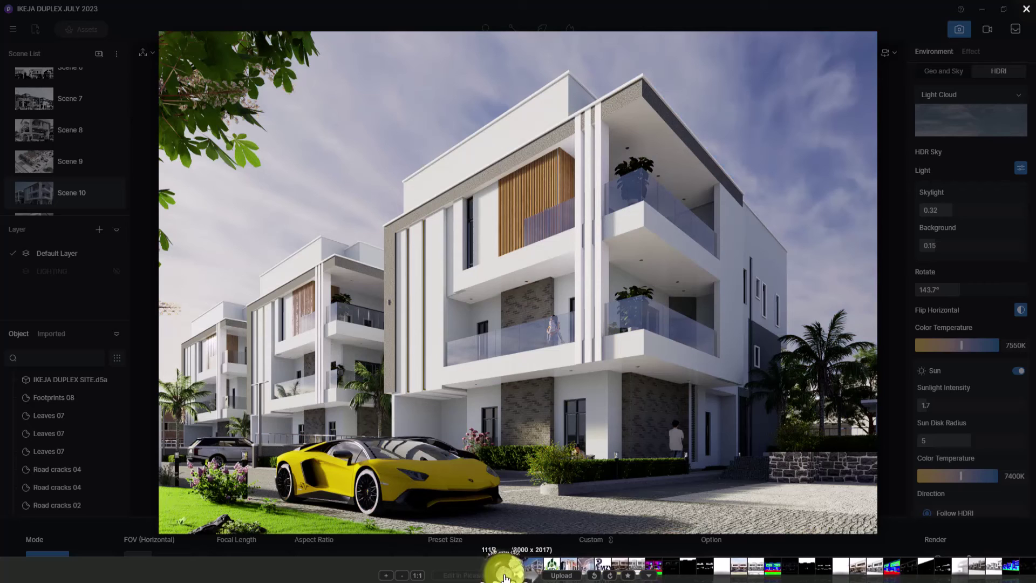